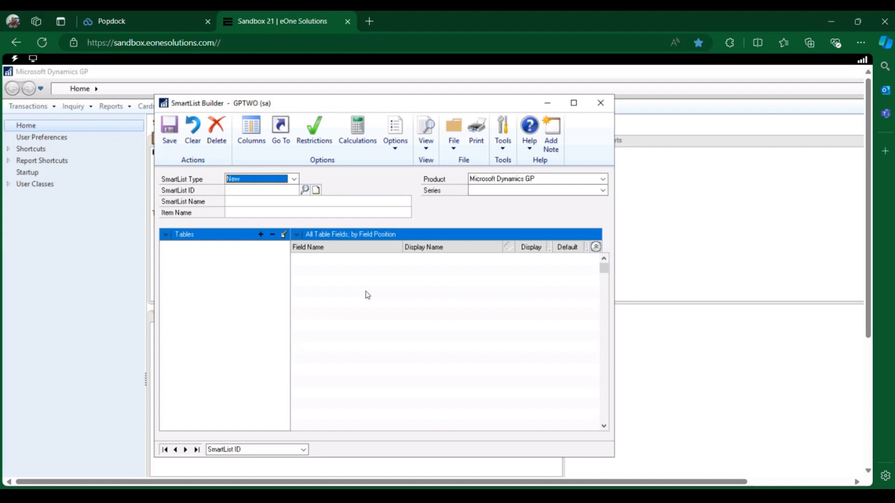
click(162, 17)
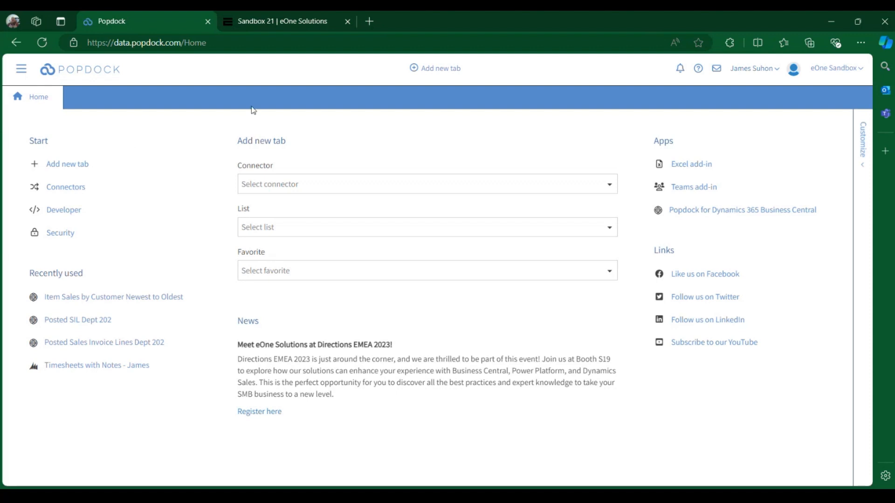
click(287, 24)
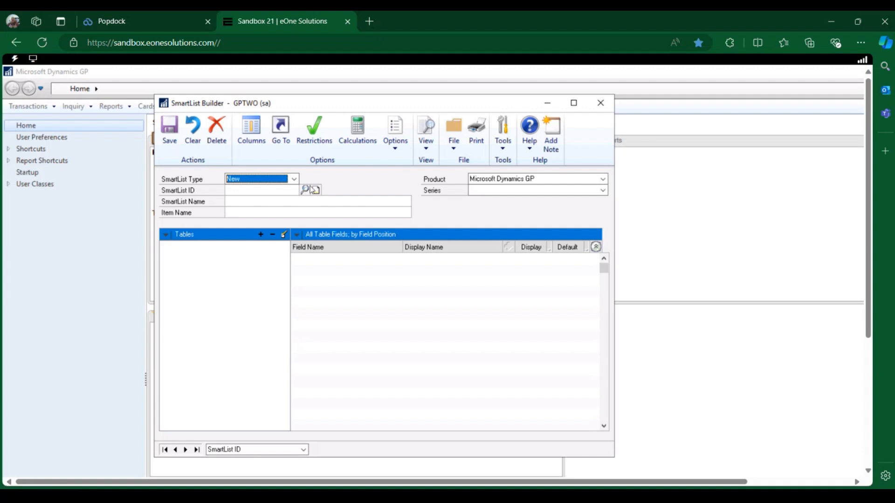
click(294, 180)
click(294, 180)
click(304, 189)
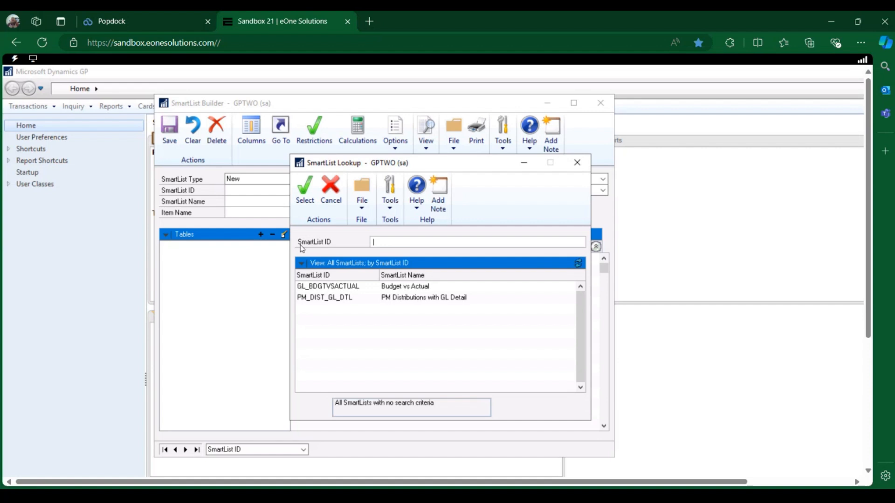
click(331, 196)
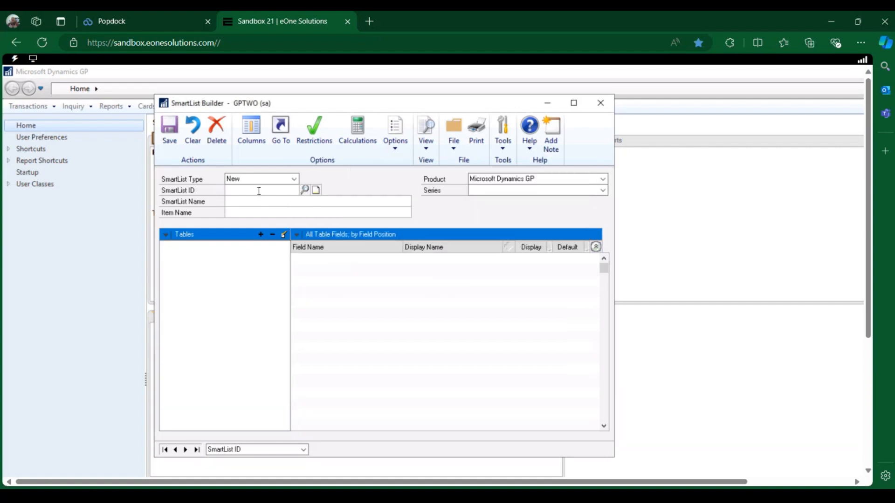
- Start a new SmartList with ID TEST1, using Test Smartlist as both its SmartList name and item name
text(TEST1)
key(Tab)
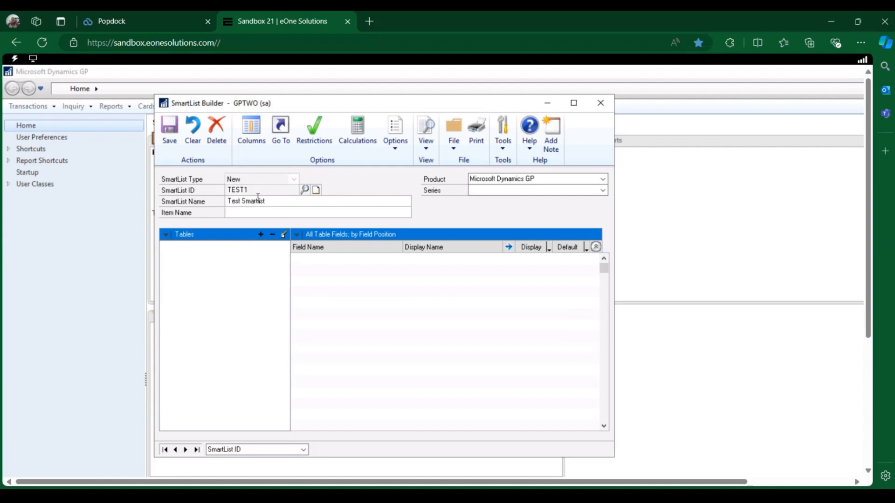
key(Tab)
- Add the Account Master table from the Microsoft Dynamics GP Financial series to the SmartList
click(260, 234)
click(282, 249)
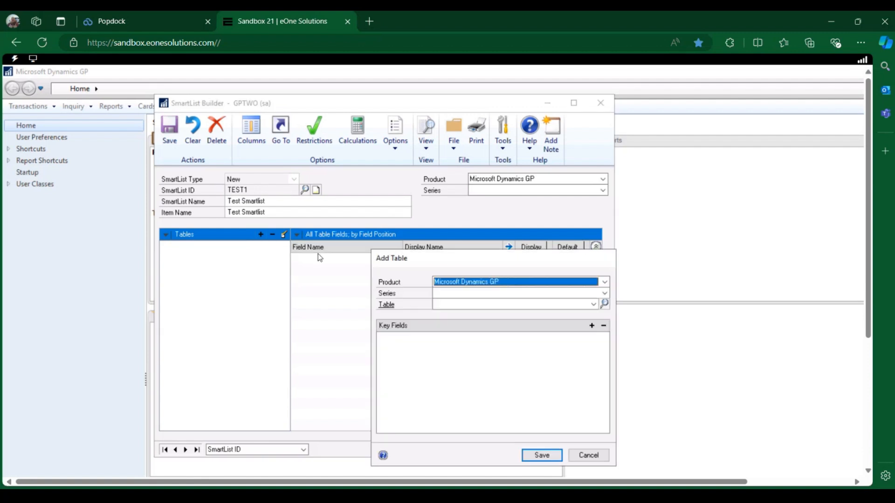
click(485, 291)
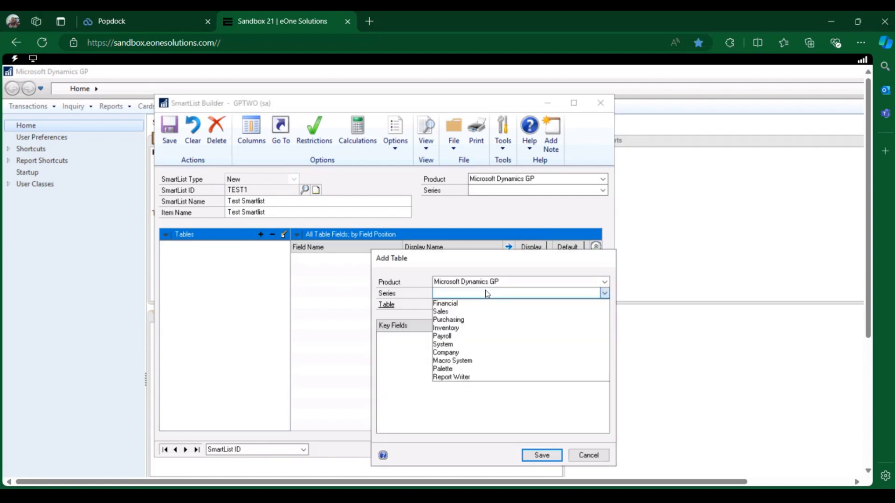
click(459, 304)
click(460, 305)
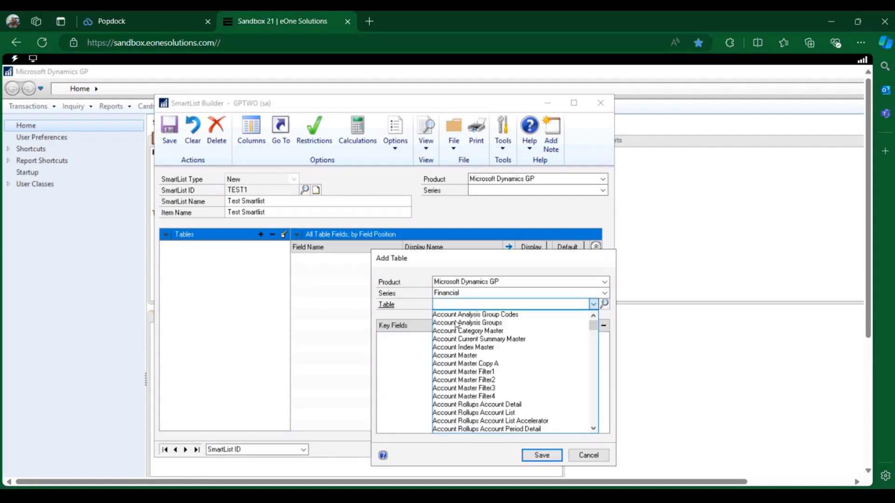
click(464, 357)
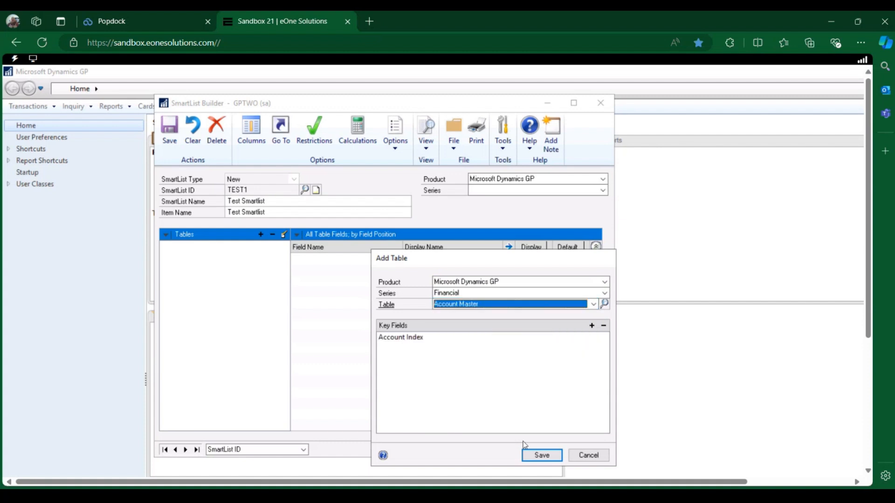
click(548, 458)
click(542, 454)
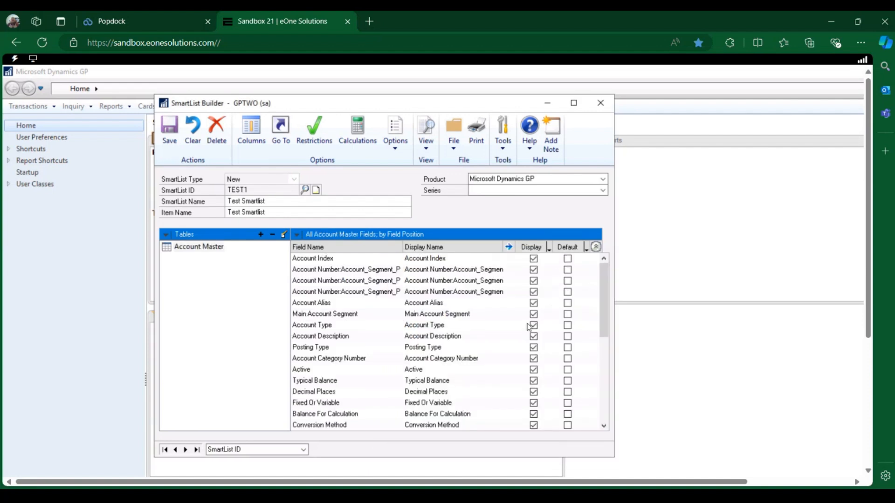
- Start adding a second Microsoft Dynamics GP table, choosing Account Transaction History from the Financial series
click(261, 239)
click(206, 249)
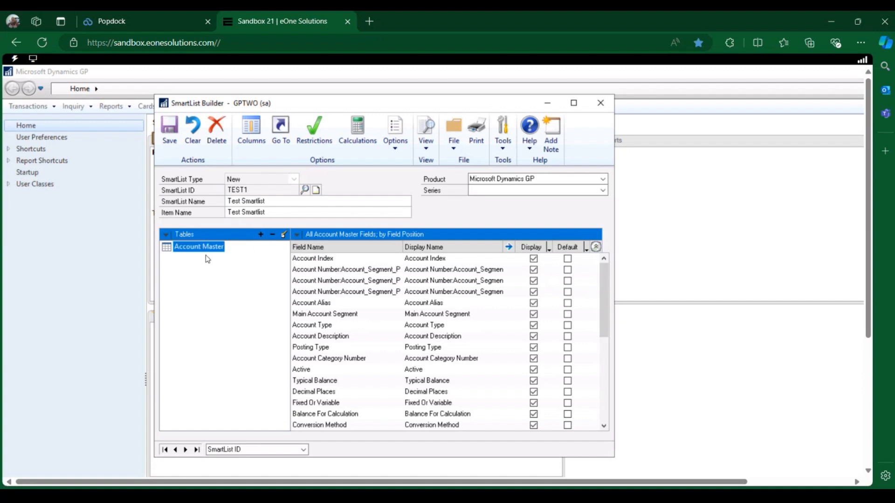
click(261, 235)
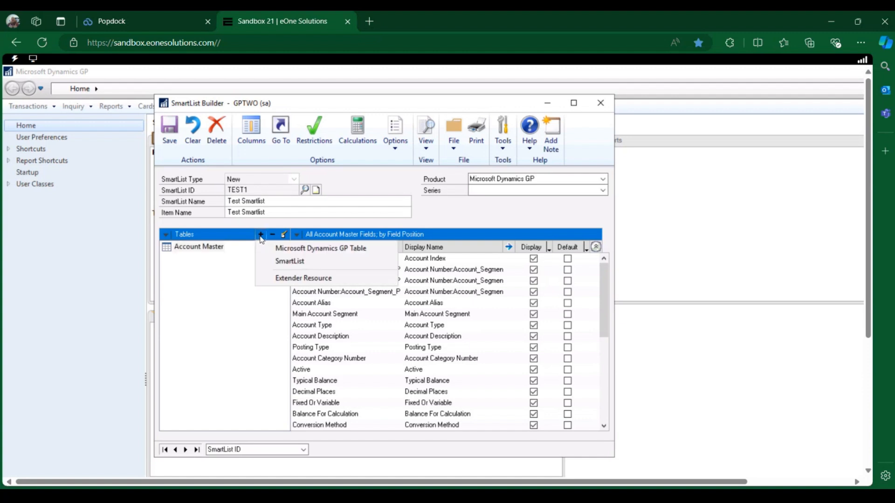
click(297, 252)
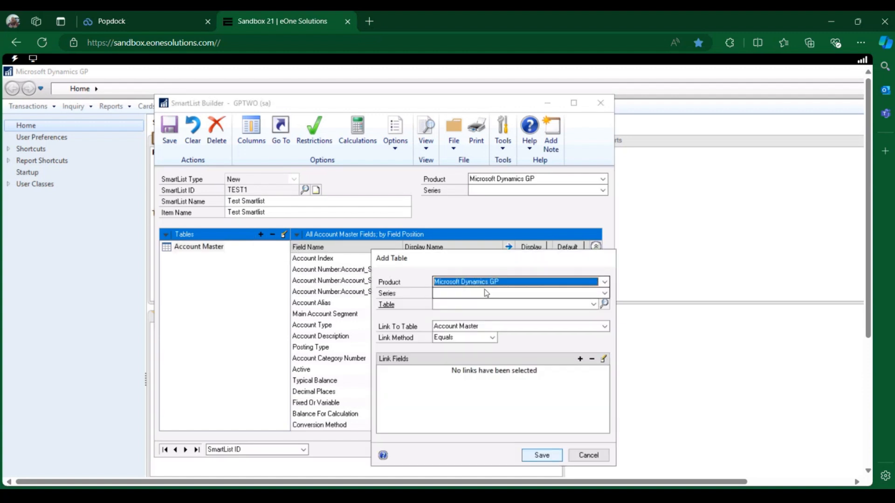
click(466, 293)
click(459, 306)
click(466, 304)
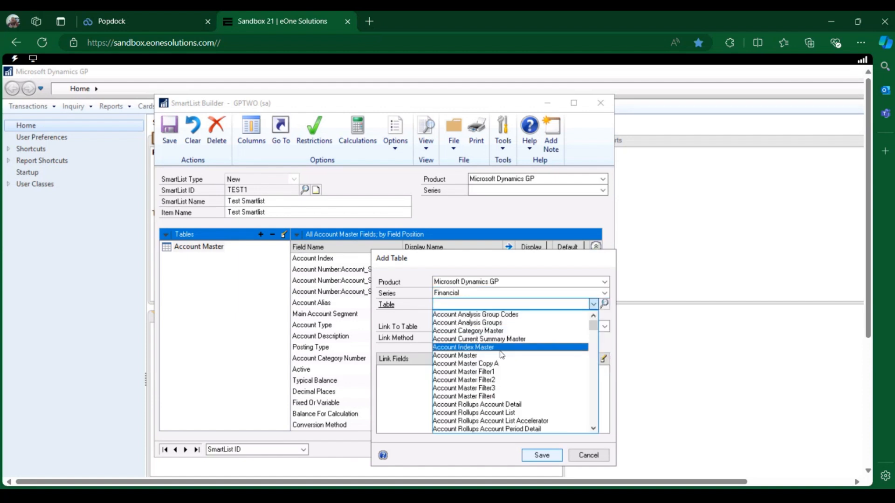
scroll(520, 386, down, 6)
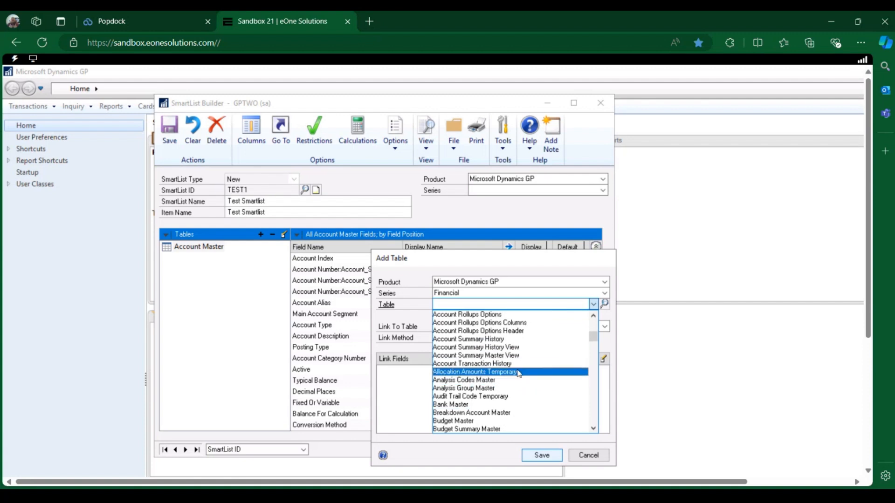
click(519, 364)
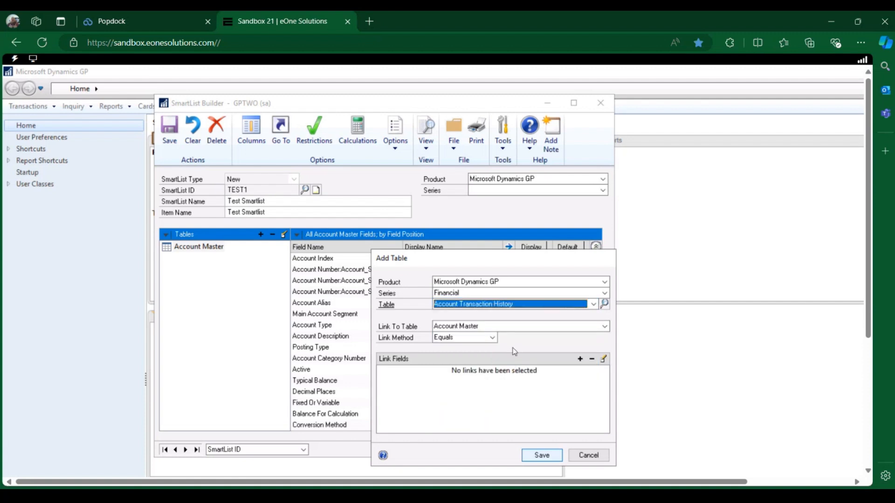
- Link Account Master's Account Index to Account Index in Account Transaction History and save the added table
click(579, 363)
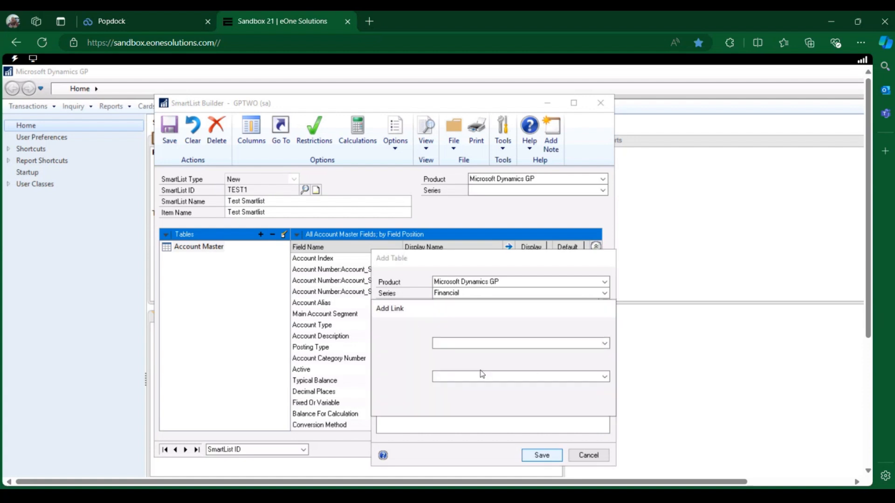
click(459, 345)
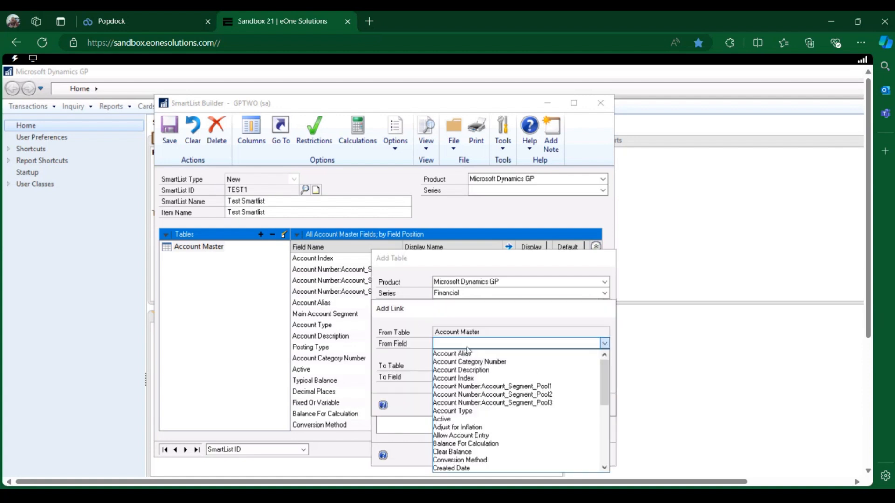
scroll(512, 417, down, 6)
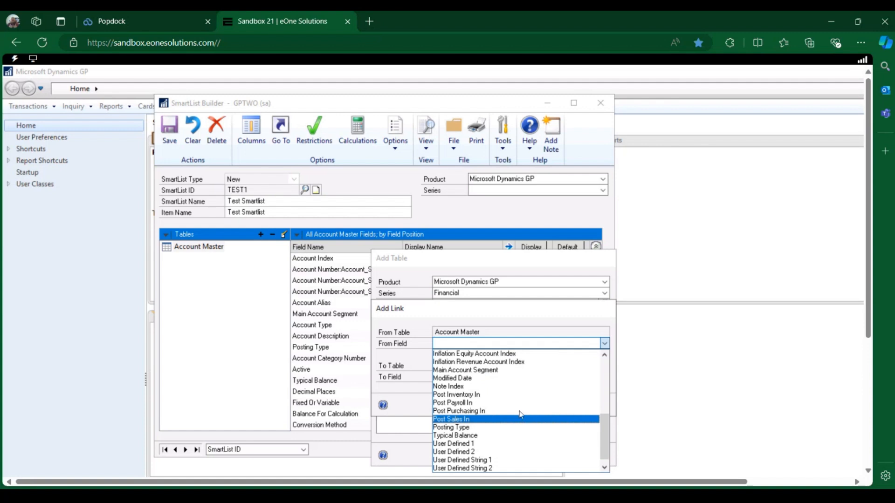
scroll(501, 389, up, 4)
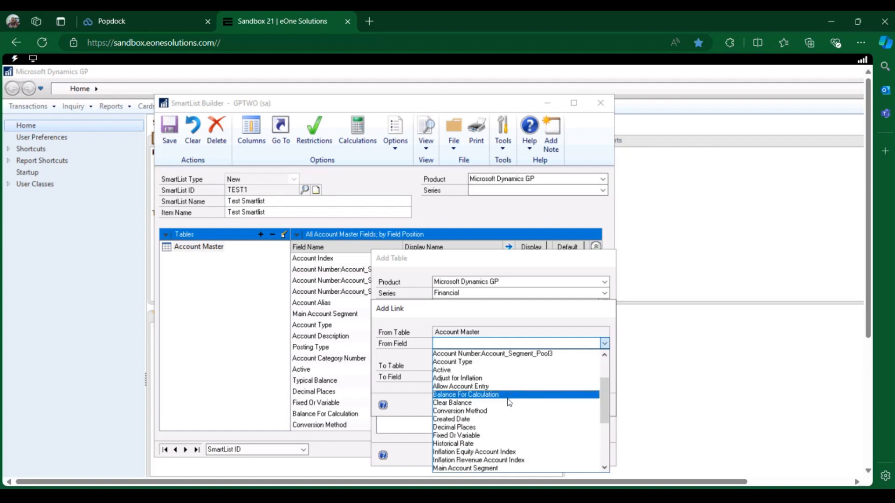
scroll(509, 403, up, 2)
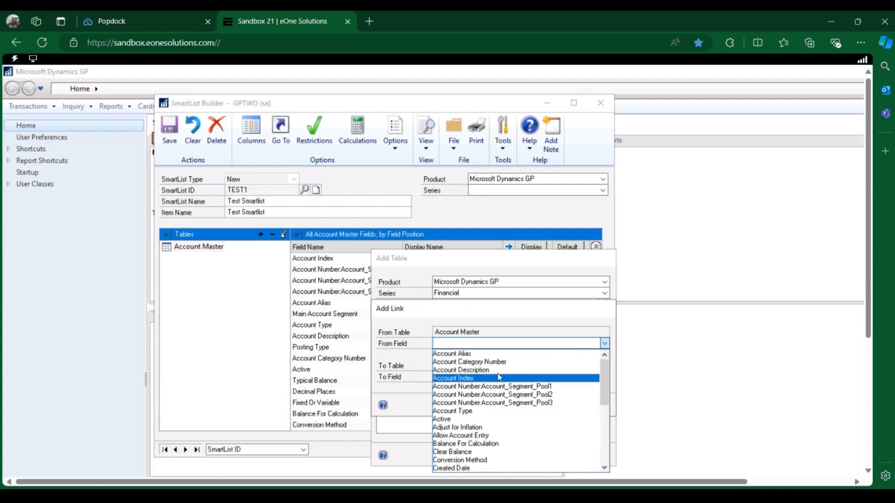
click(483, 378)
click(486, 376)
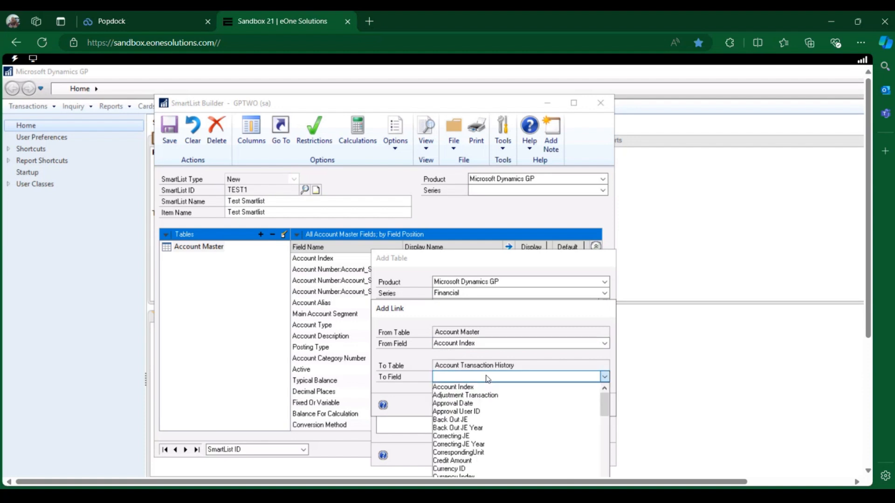
click(478, 385)
click(542, 406)
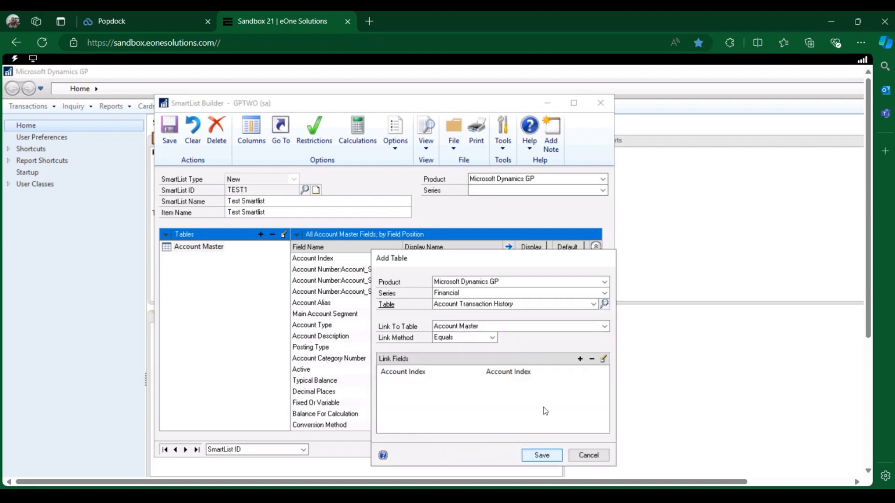
click(542, 455)
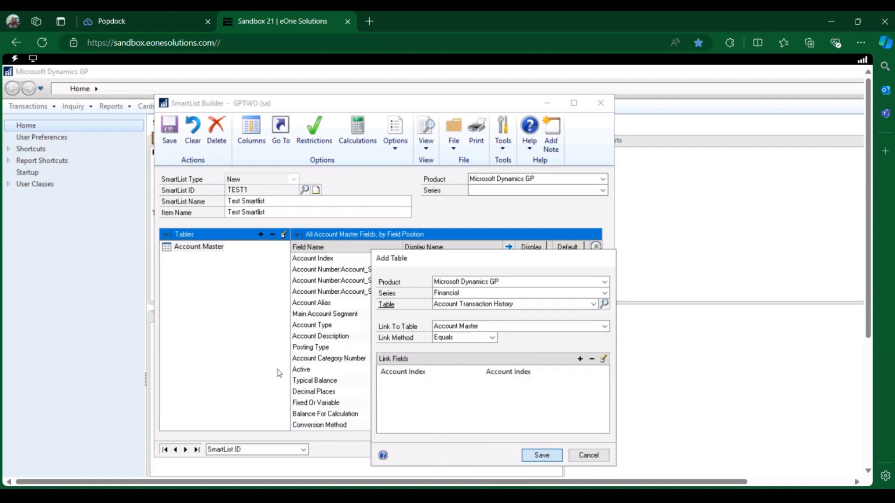
- Make History Year, Recurring TRX Sequence, Reference and Account Index default fields, and set the SmartList's series to Financial
click(567, 259)
click(567, 280)
click(567, 304)
click(567, 336)
click(537, 196)
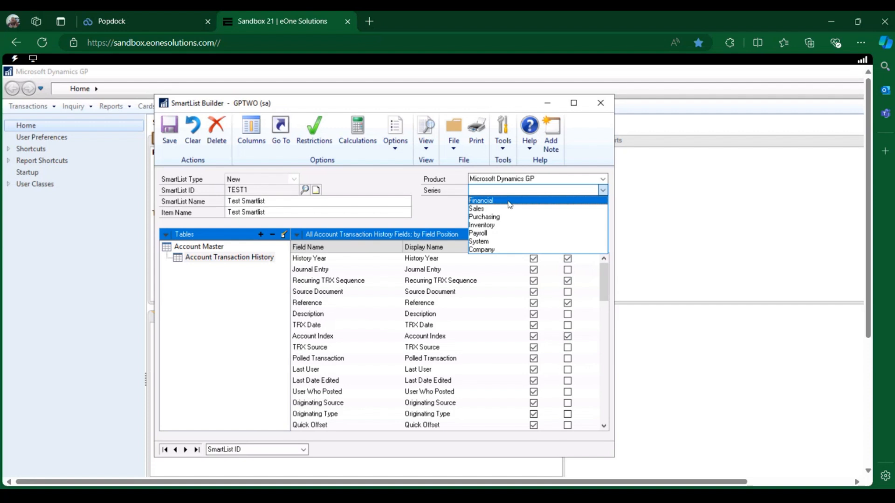
click(480, 199)
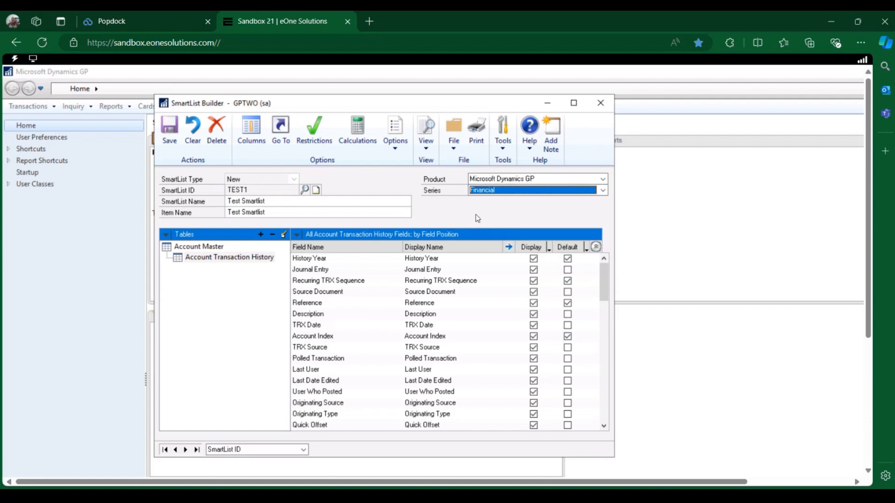
- Switch to Popdock, find the Dynamics GP connector whose name ends in "new GP Gateway stuff", and open its lists
click(125, 21)
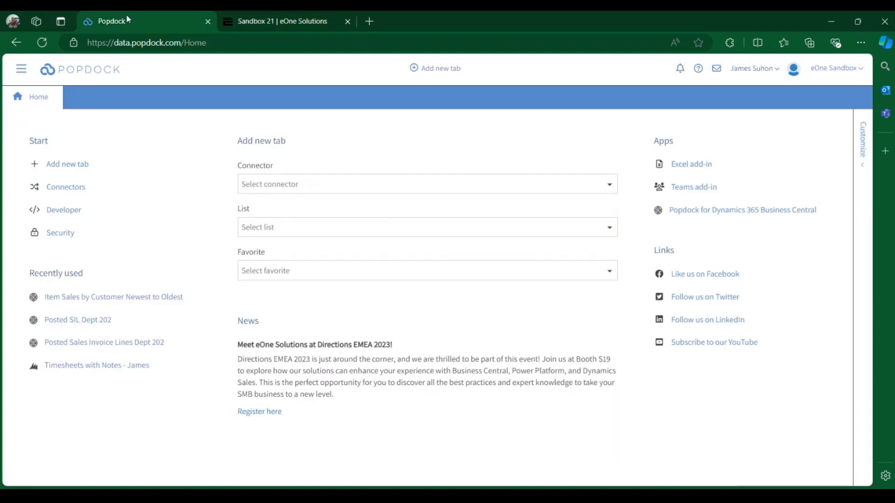
click(65, 186)
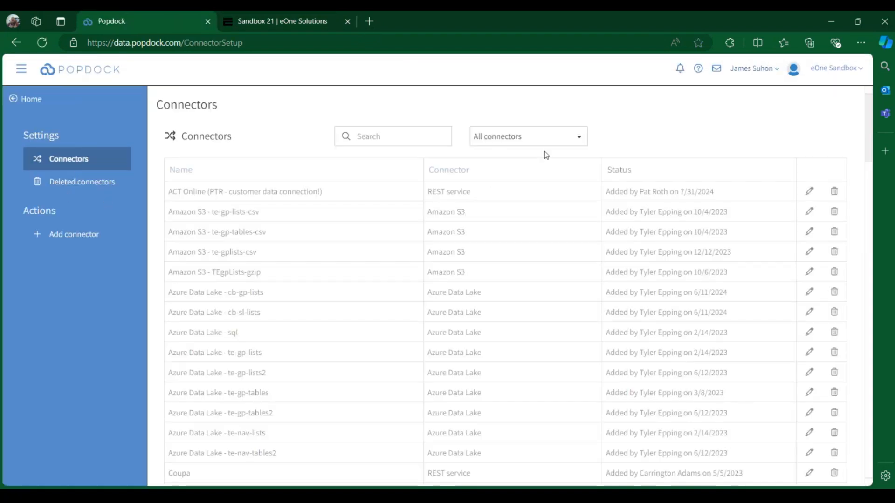
text(james new)
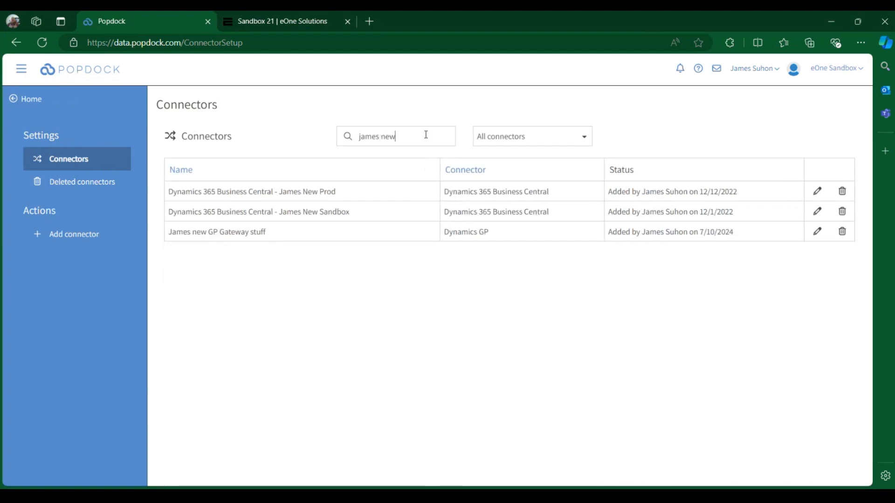
click(817, 233)
click(62, 205)
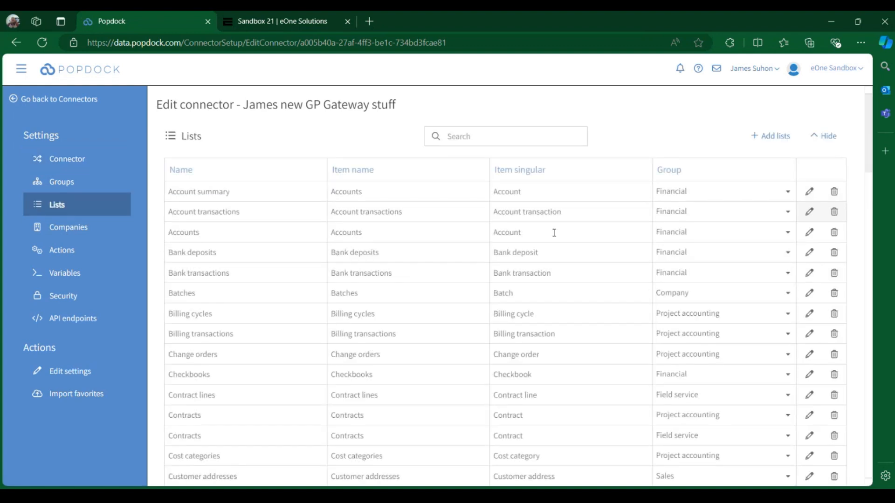
- Add a joined custom list named Test1 to the connector and assign it to the Financial group
scroll(540, 244, down, 20)
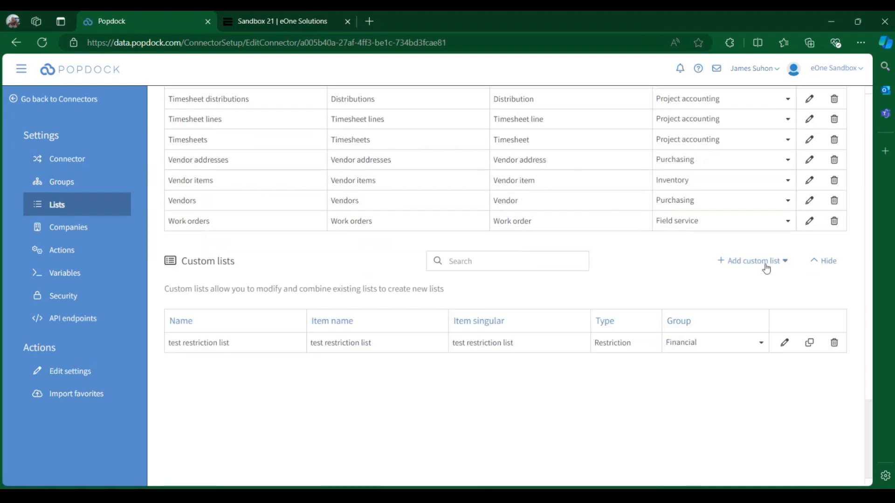
click(753, 261)
click(689, 323)
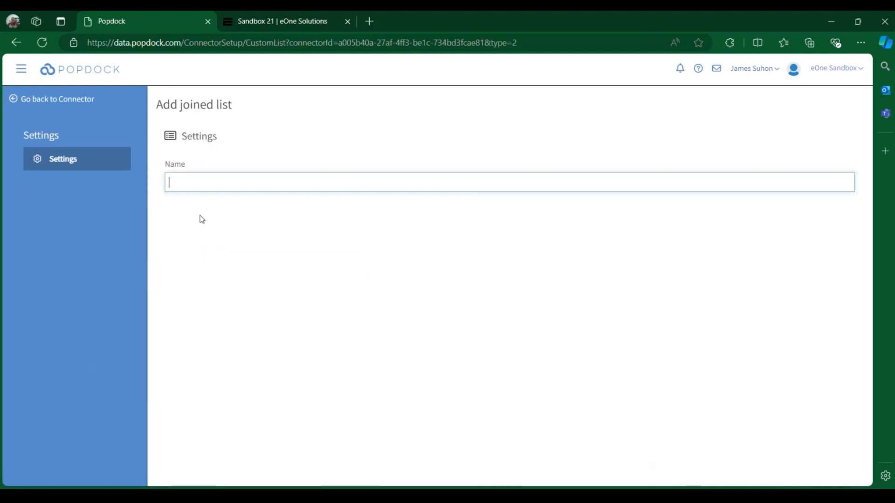
click(215, 182)
text(Test)
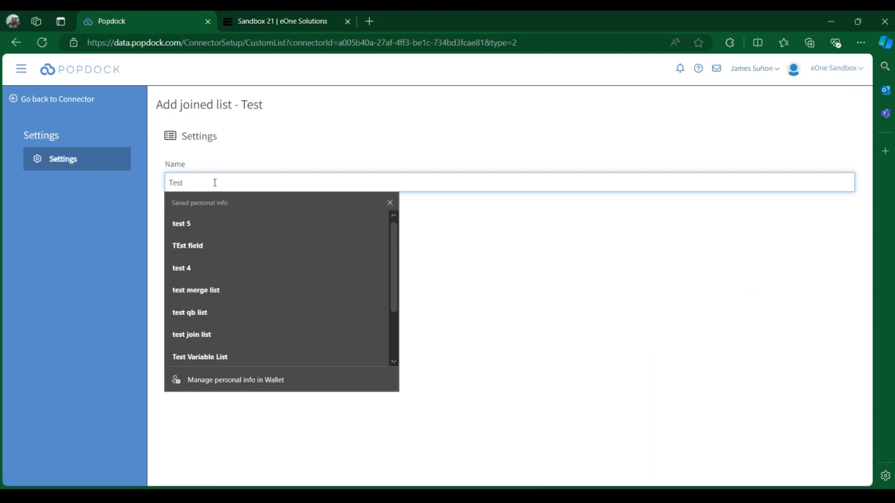
text(1)
key(Return)
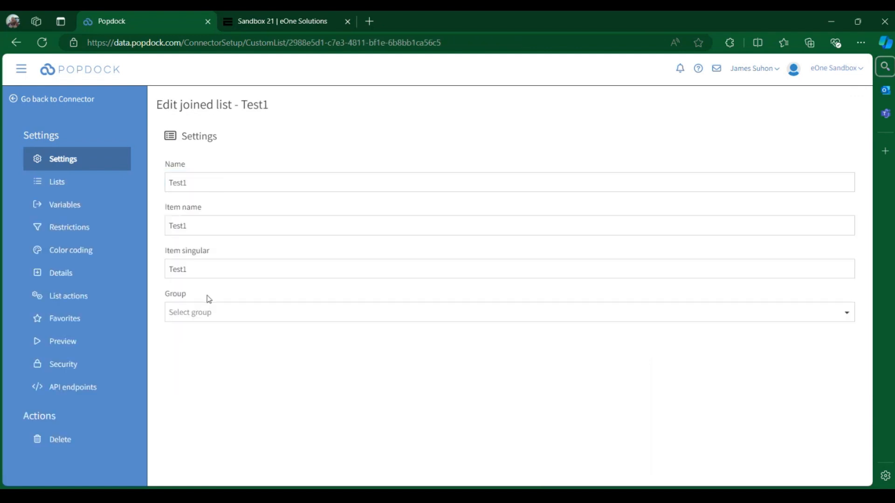
click(204, 312)
click(197, 364)
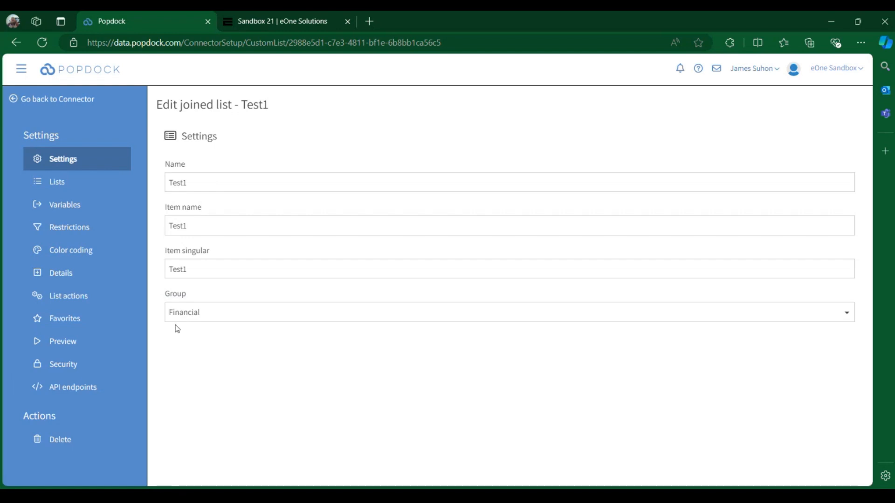
- Add the Accounts list from the Financial group as the first list of the Test1 joined list
click(116, 186)
click(484, 327)
click(345, 266)
click(323, 318)
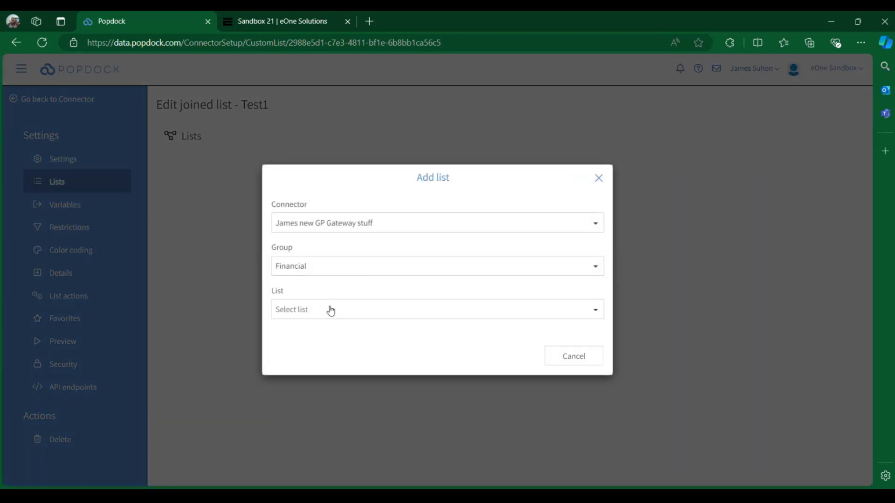
click(330, 309)
click(304, 368)
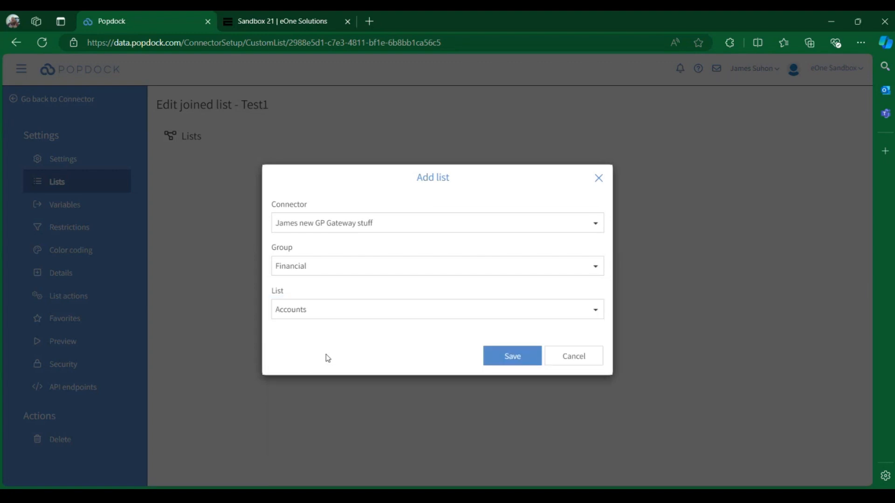
click(506, 358)
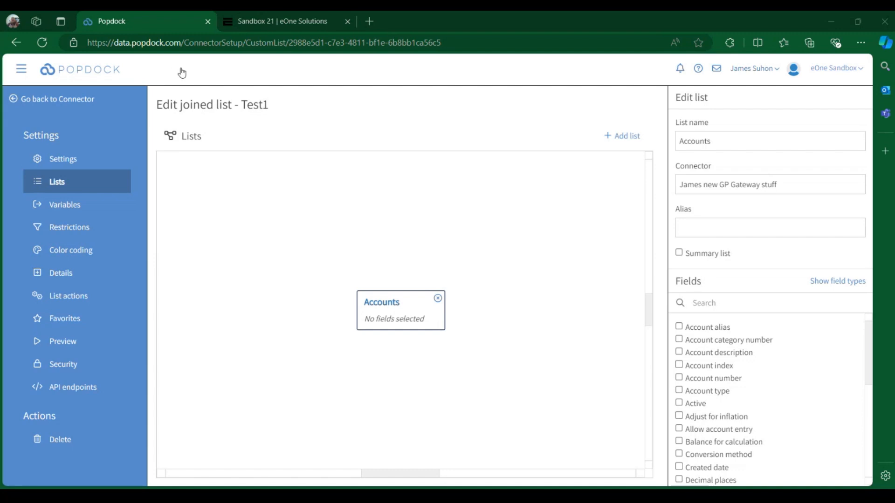
- Add the Financial group's Account transactions list, linked to Accounts by joining Account index to Account index
click(627, 136)
click(387, 205)
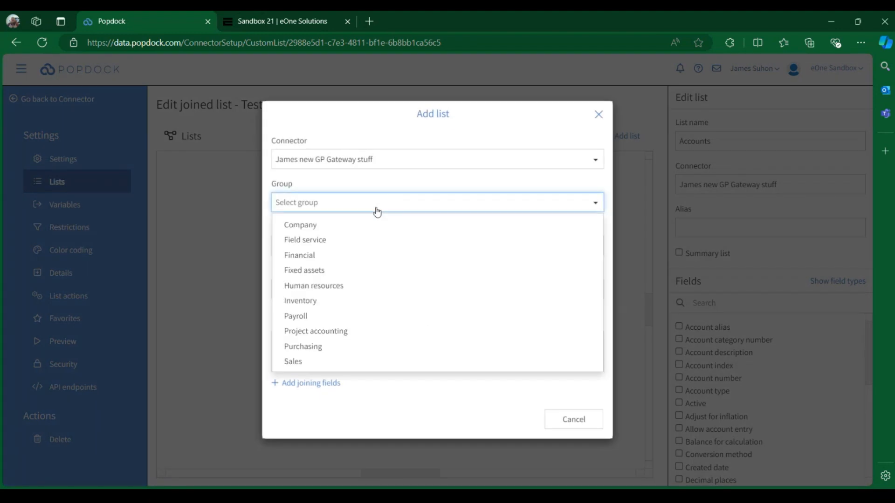
click(336, 253)
click(332, 250)
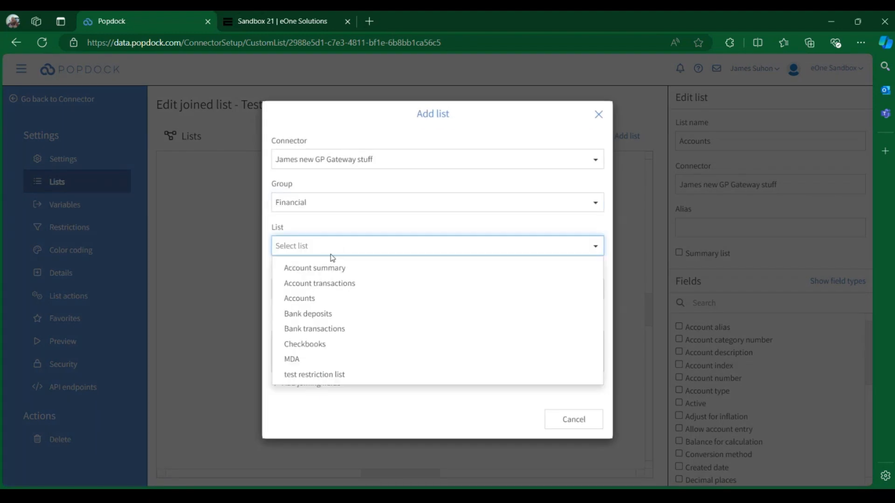
click(347, 284)
click(350, 369)
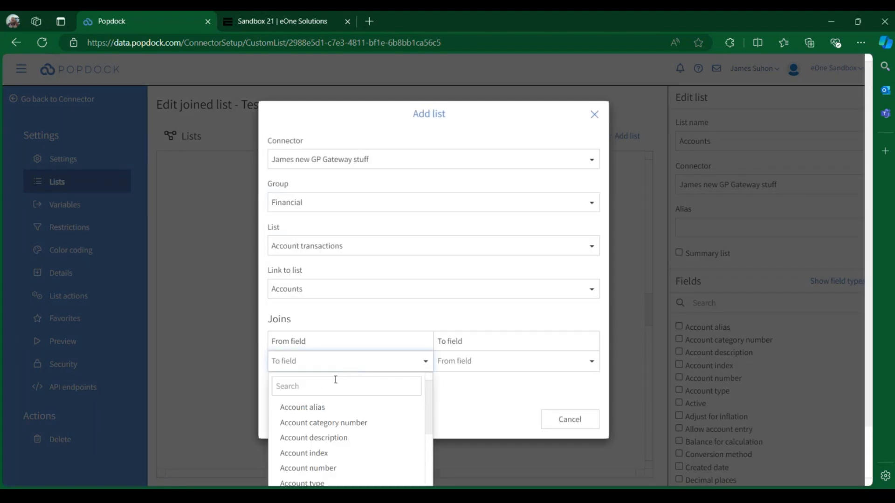
click(303, 454)
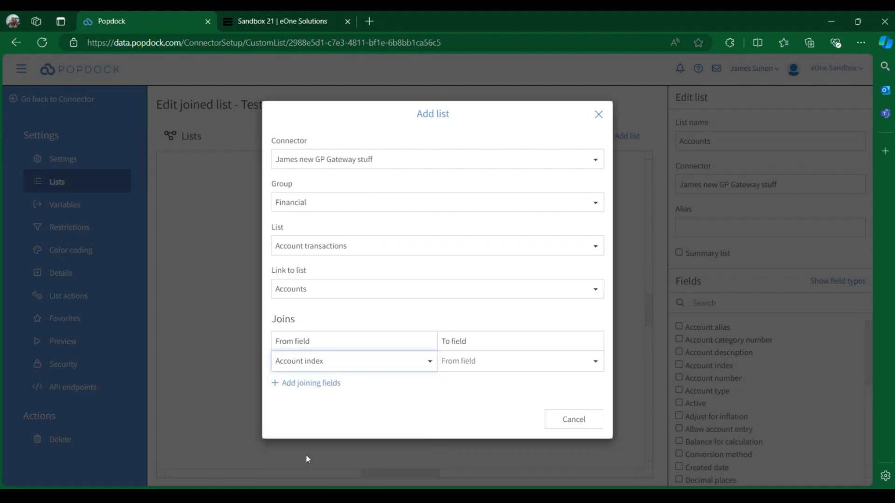
click(490, 361)
click(493, 450)
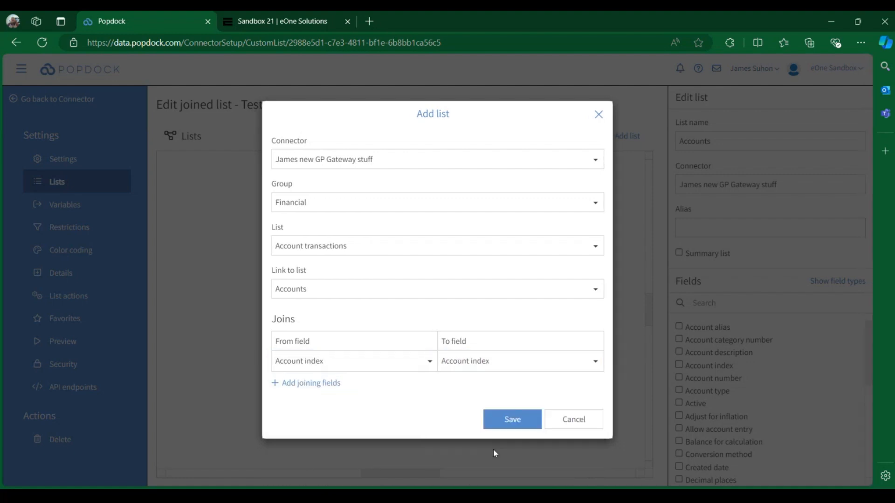
click(512, 424)
- Include the Account category number, Account index, Account number and Account type fields from the Accounts list
click(318, 309)
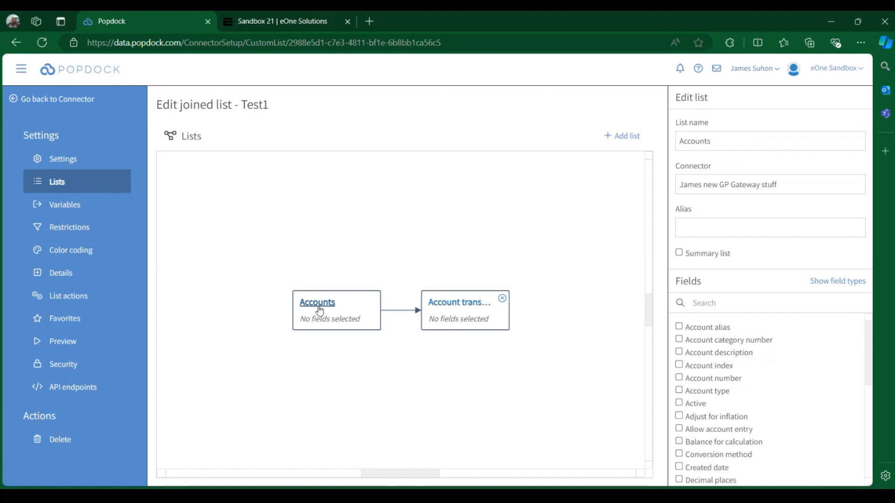
click(679, 365)
click(679, 340)
click(679, 391)
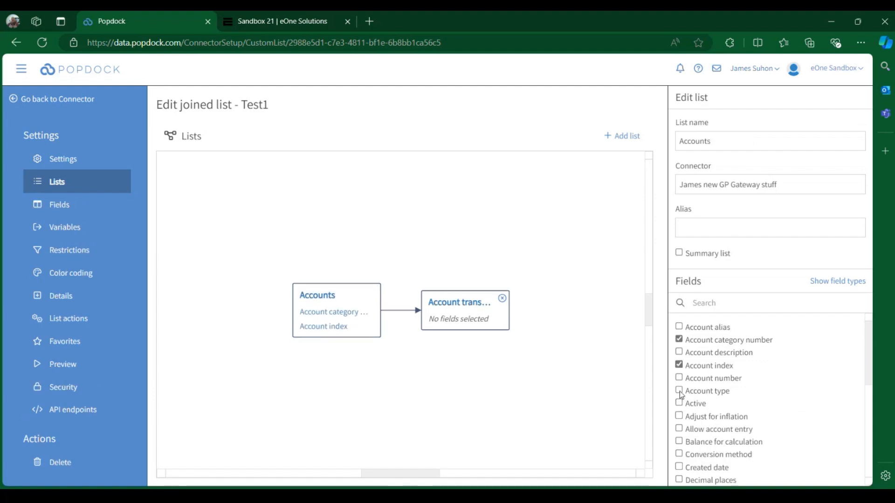
click(679, 377)
- Include the Active, Batch number, Exchange table ID and Journal entry fields from the Account transactions list
scroll(718, 382, down, 1)
click(459, 302)
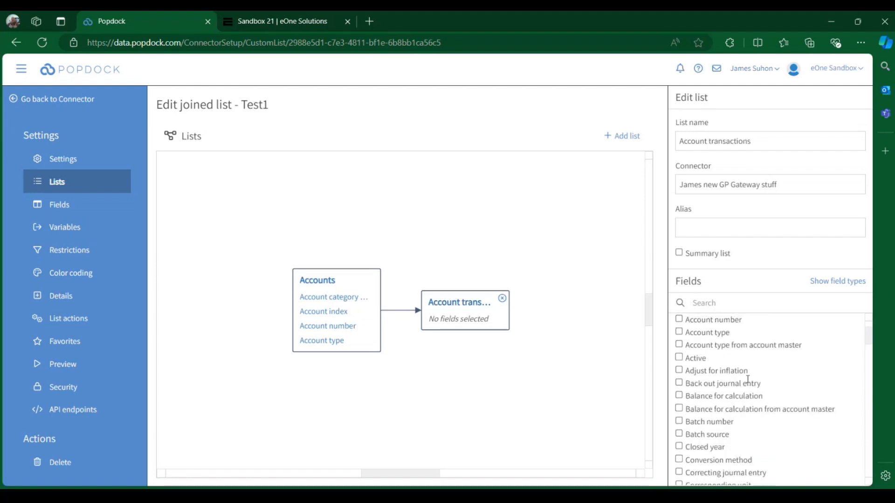
click(679, 357)
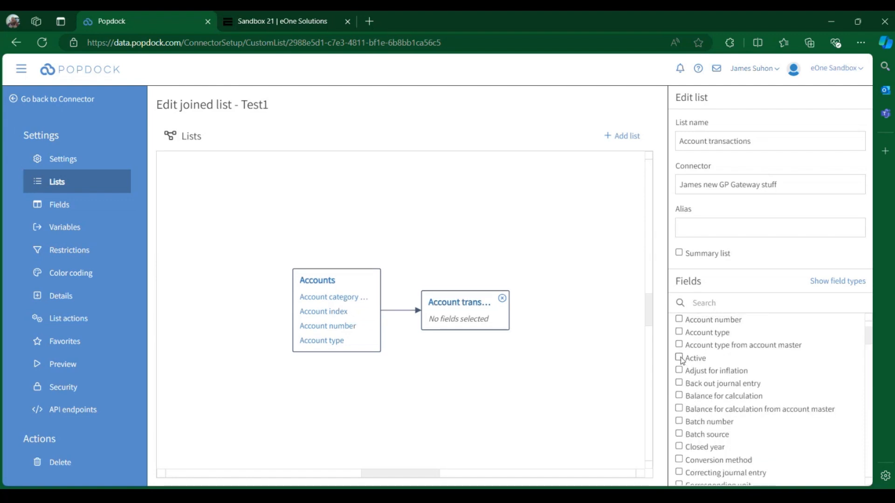
click(679, 421)
scroll(681, 431, down, 3)
click(679, 390)
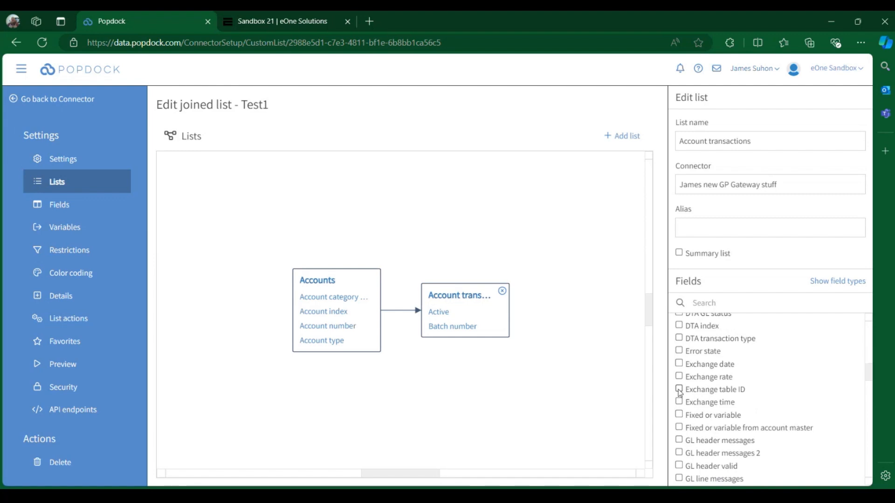
scroll(680, 393, down, 3)
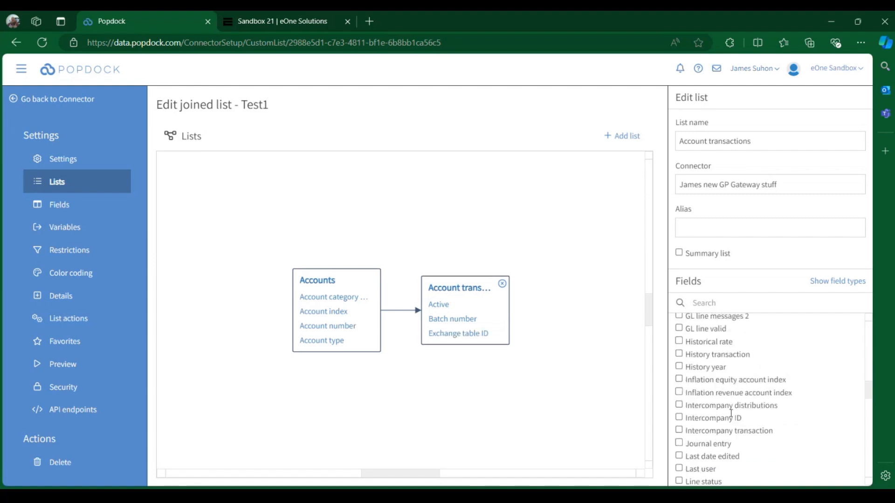
click(679, 443)
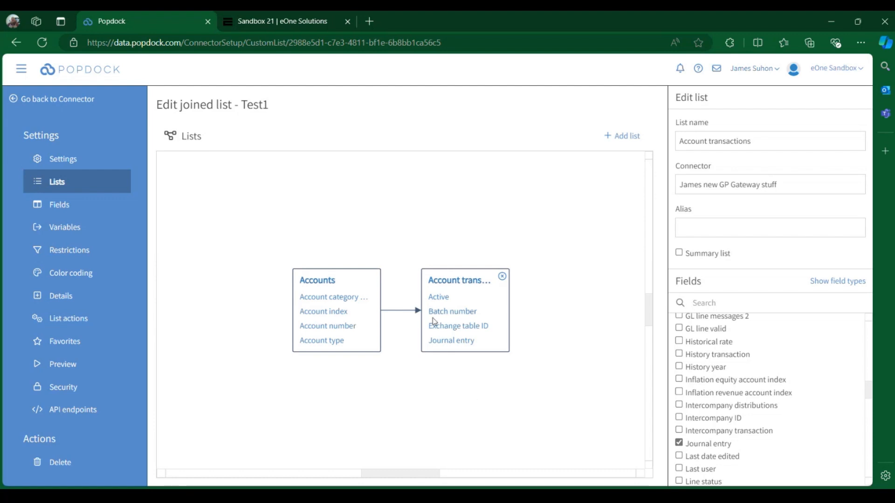
- Inspect the join between the two lists, and switch to SmartList Builder to review all Account Transaction History fields
click(399, 310)
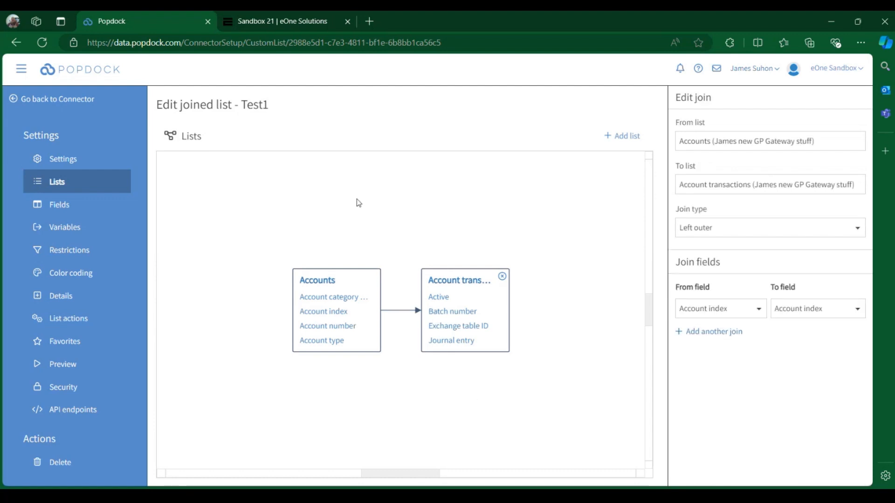
click(320, 24)
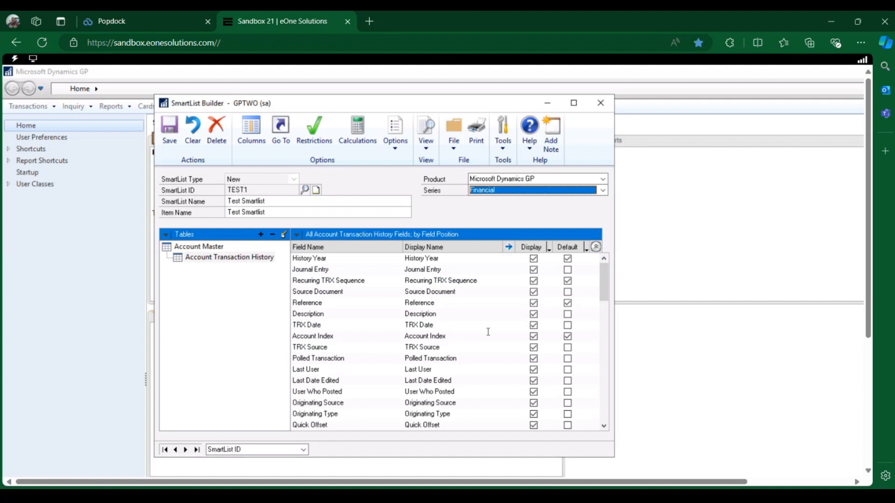
scroll(606, 284, down, 4)
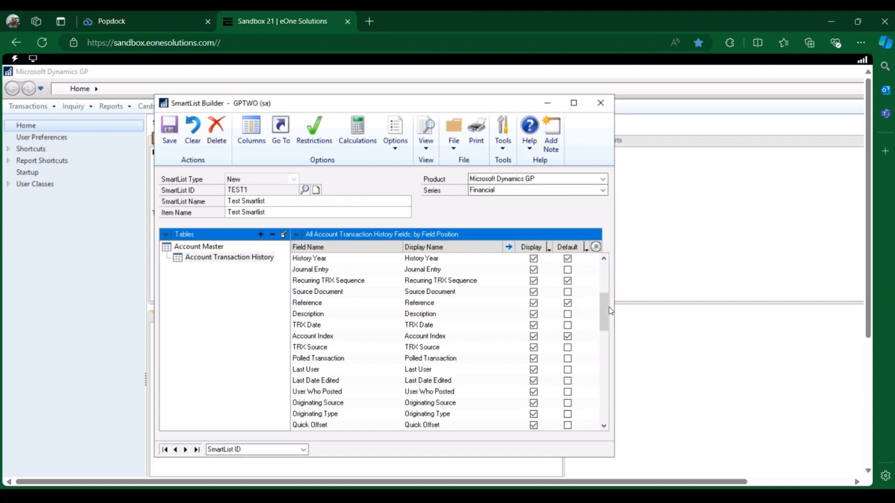
drag(605, 308, 601, 377)
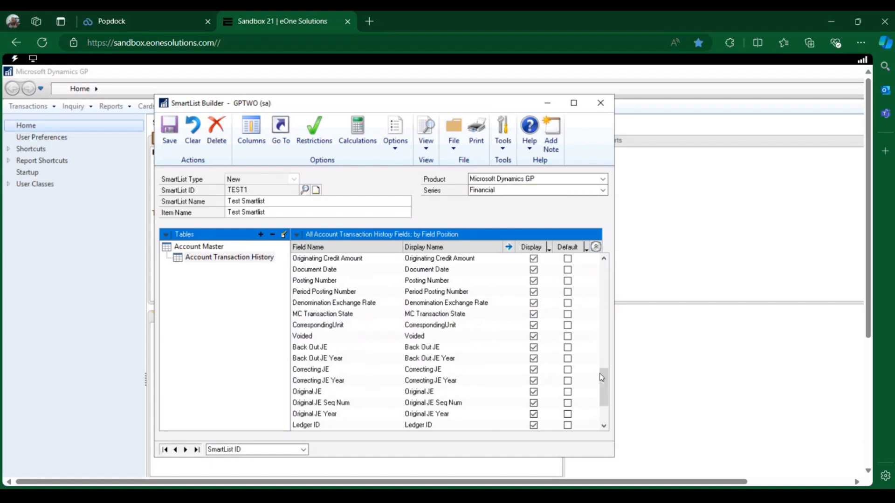
click(604, 413)
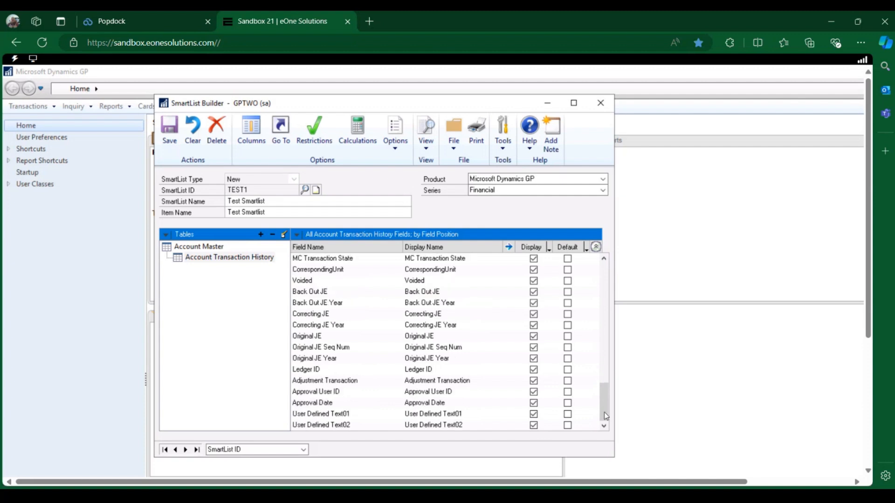
drag(603, 395, 603, 261)
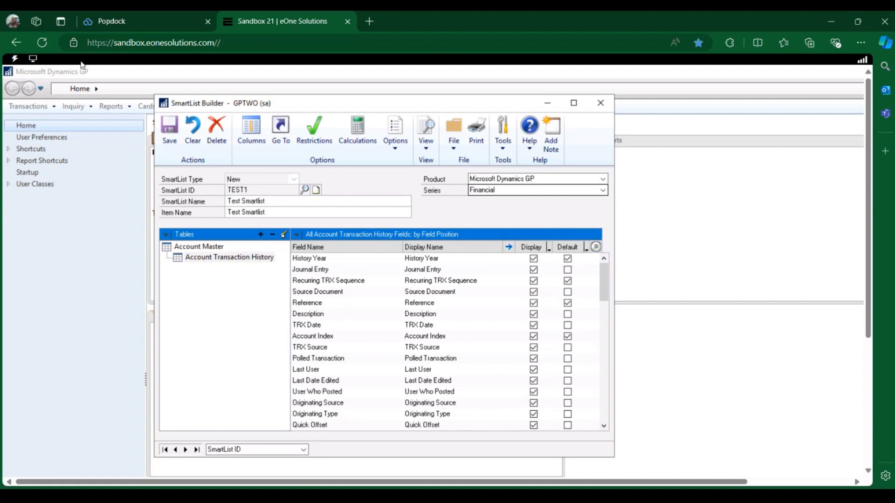
- Return to Popdock and examine the fields available in the Accounts and Account transactions lists
click(133, 22)
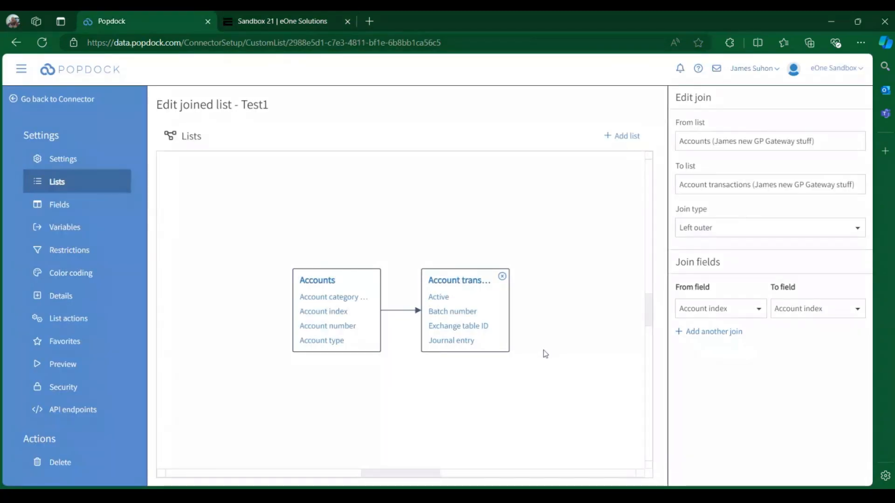
click(320, 281)
scroll(788, 354, down, 3)
scroll(782, 344, down, 3)
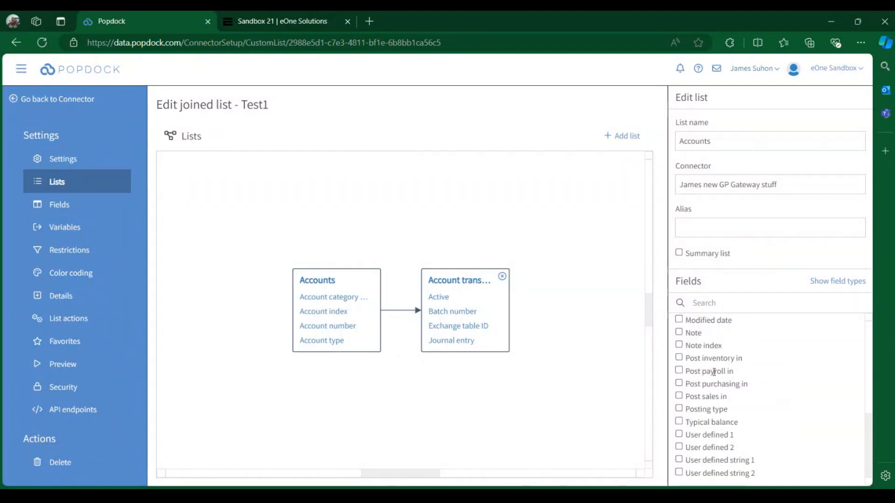
scroll(744, 363, up, 5)
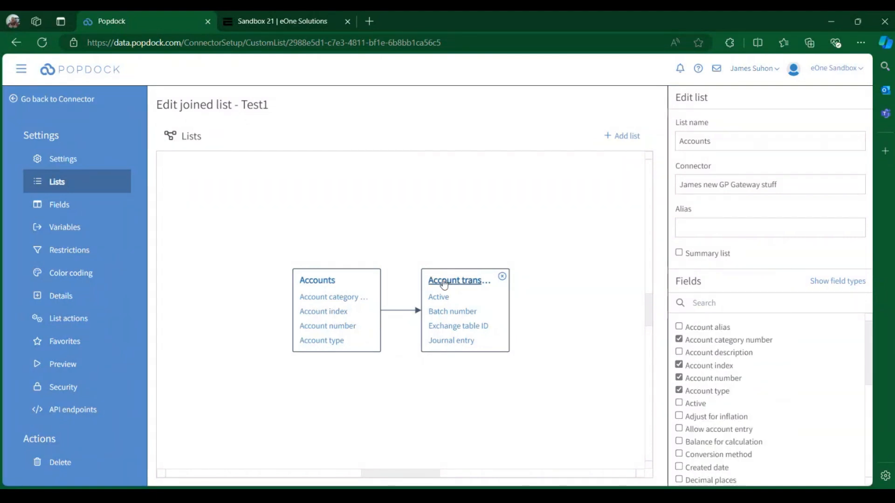
click(459, 280)
scroll(727, 350, down, 8)
scroll(728, 365, up, 8)
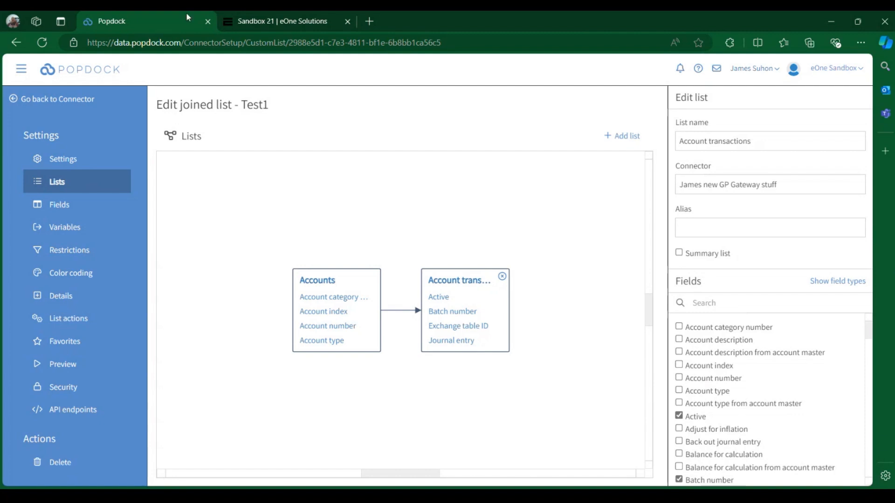
- Switch to SmartList Builder and look over the Account Transaction History field list for comparison
click(279, 21)
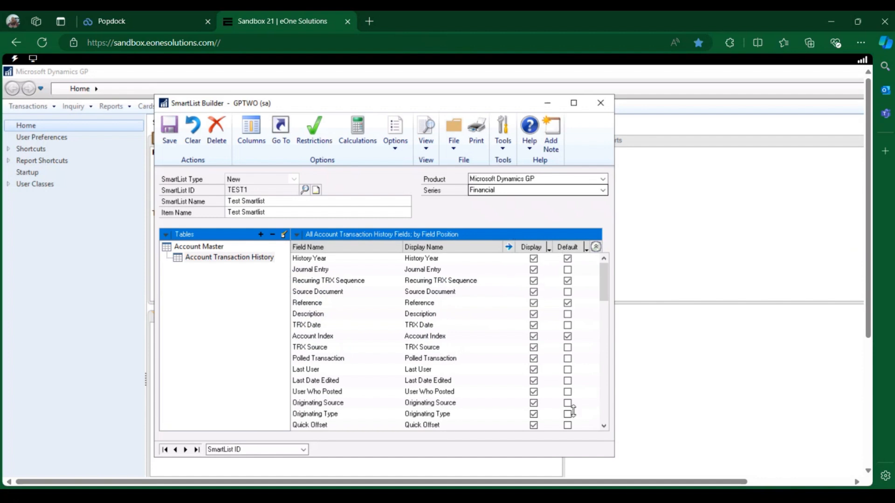
click(602, 412)
click(603, 272)
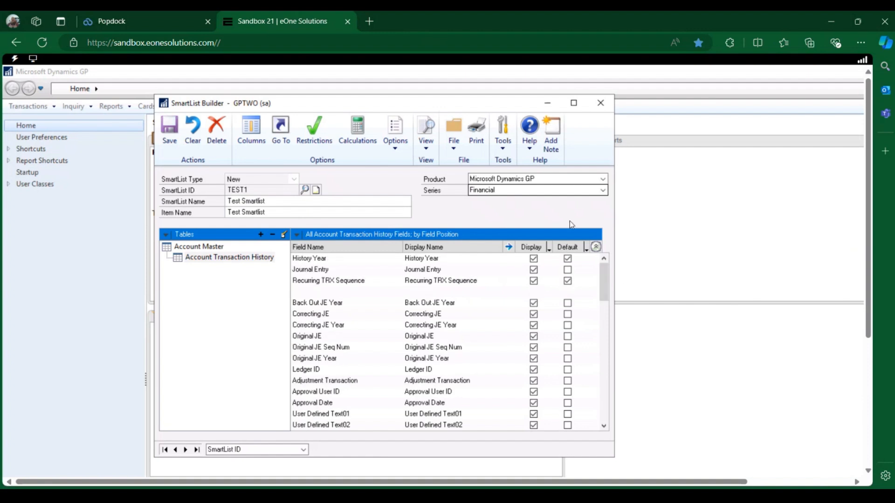
- Switch back to Popdock, open Test1's field settings and expand the calculated, default and key fields sections
click(158, 20)
click(55, 205)
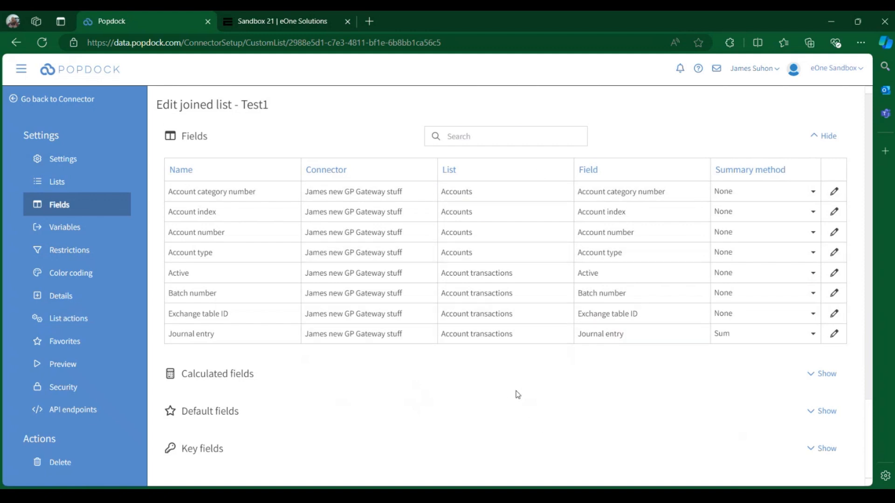
scroll(515, 391, down, 2)
click(825, 271)
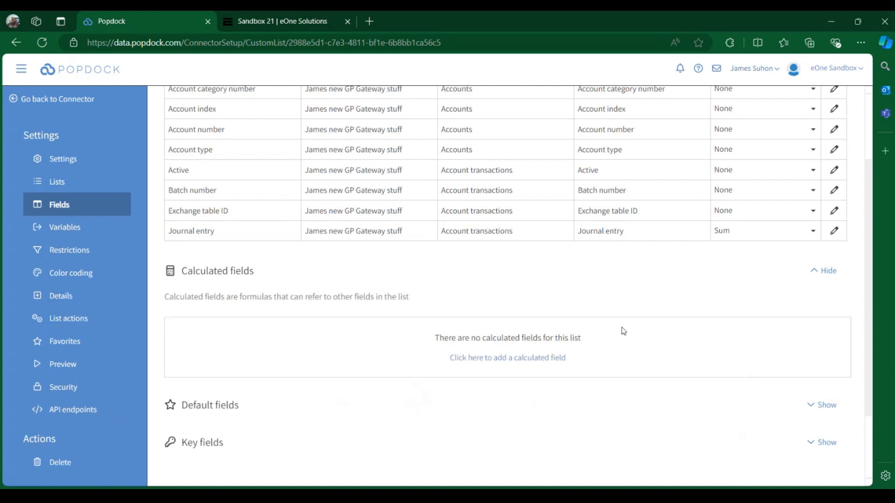
scroll(621, 332, down, 2)
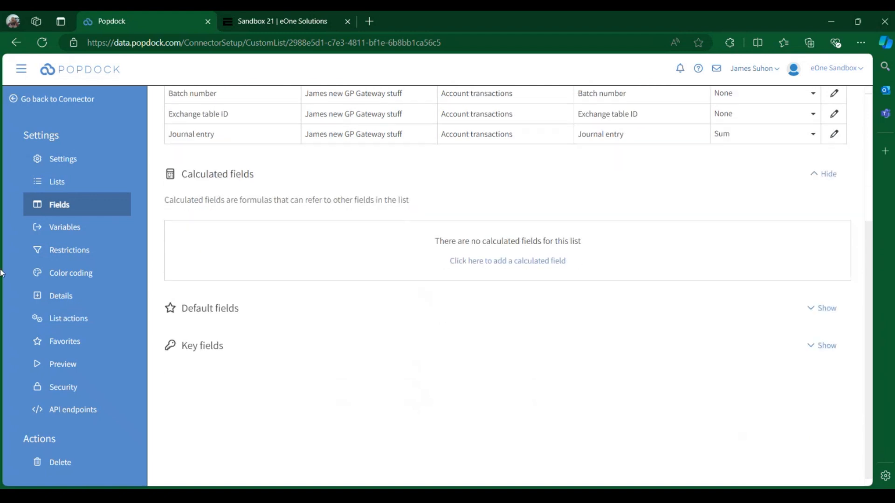
click(825, 308)
scroll(735, 373, down, 2)
click(827, 347)
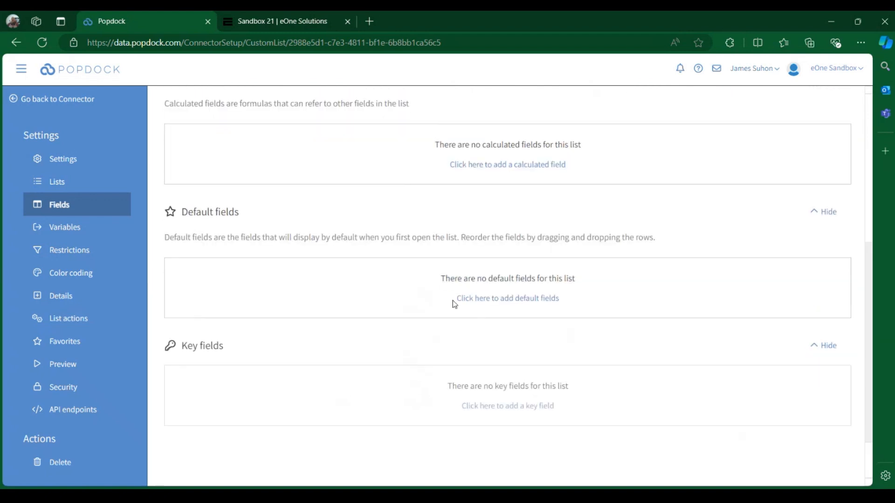
- Add all available fields as Test1's default fields and move Account category number between Batch number and Exchange table ID
click(479, 298)
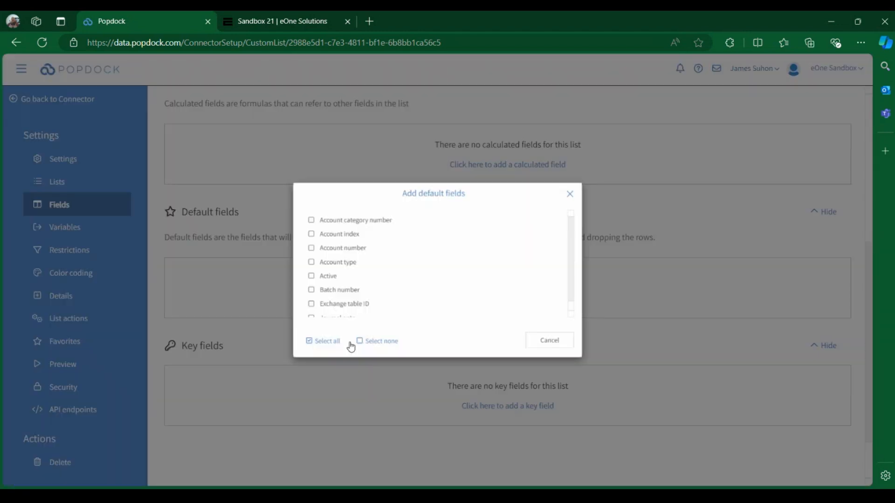
click(285, 359)
click(345, 357)
click(284, 243)
click(284, 277)
click(284, 261)
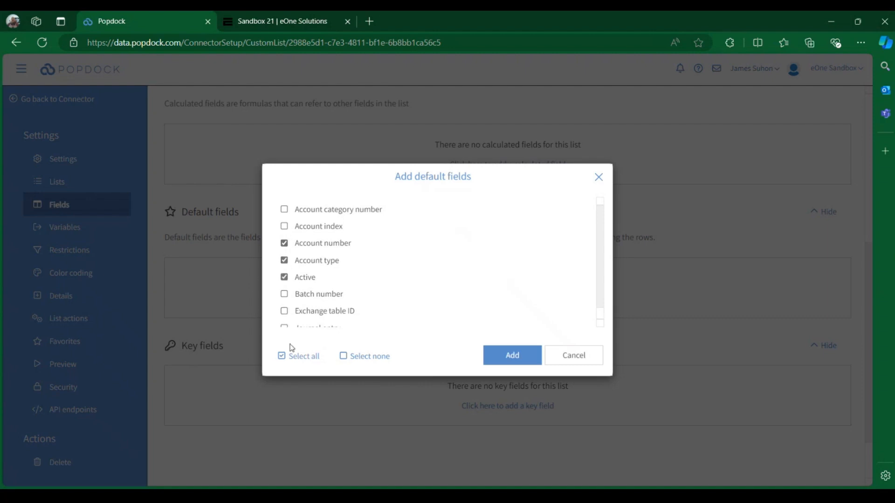
click(282, 356)
click(511, 352)
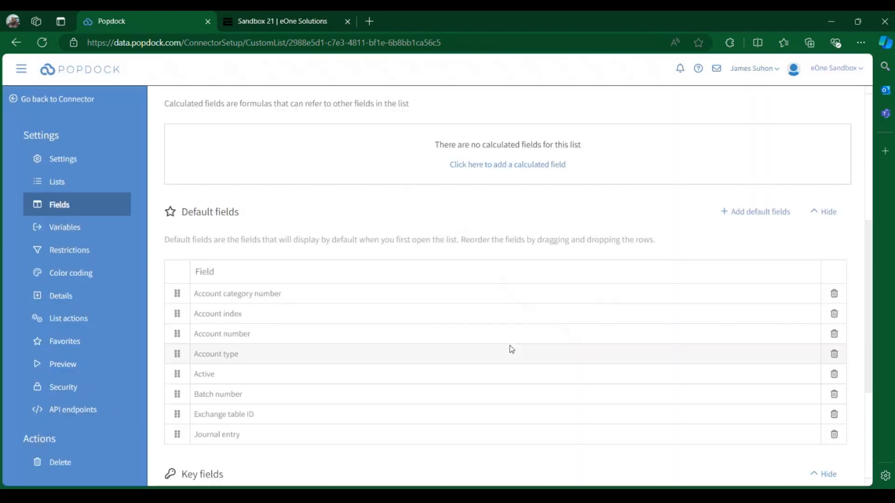
drag(175, 294, 166, 399)
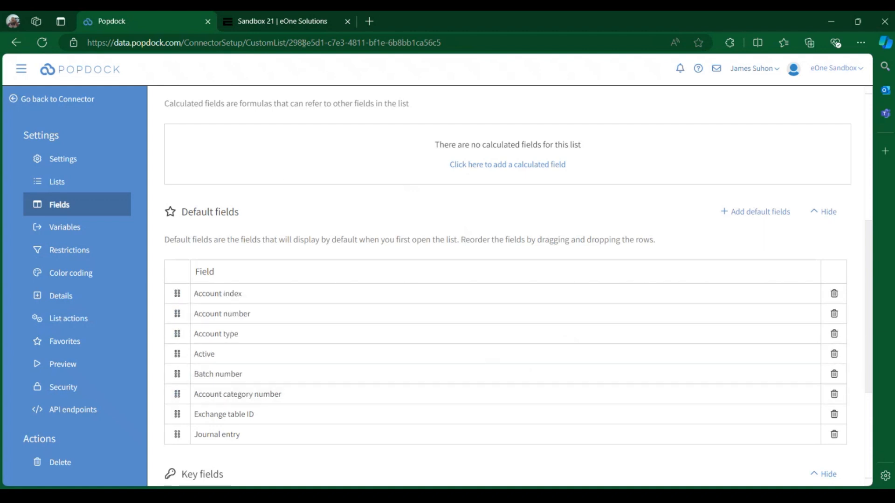
- Switch to SmartList Builder and examine the form for adding a calculated field and its available Account Master fields, closing it without adding one
click(290, 24)
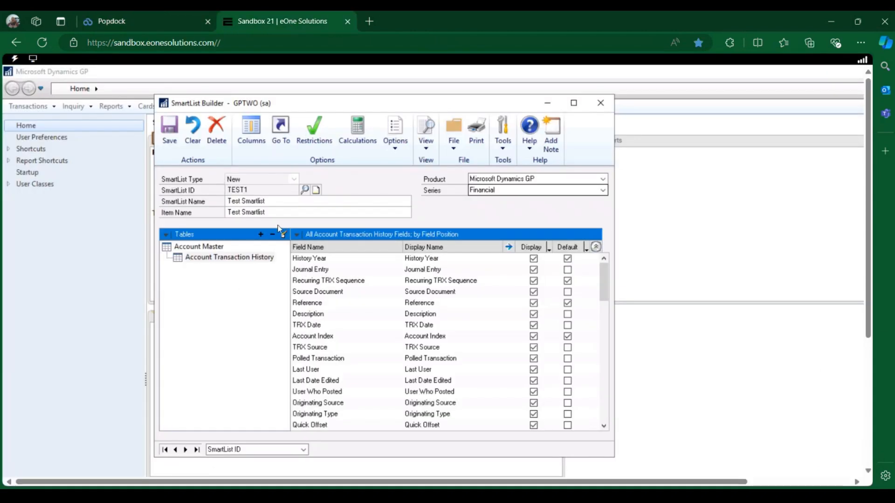
click(359, 128)
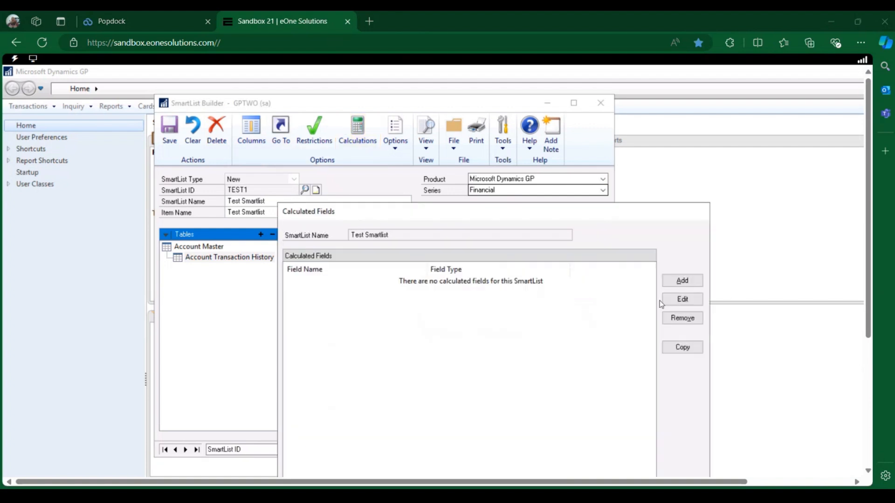
click(681, 280)
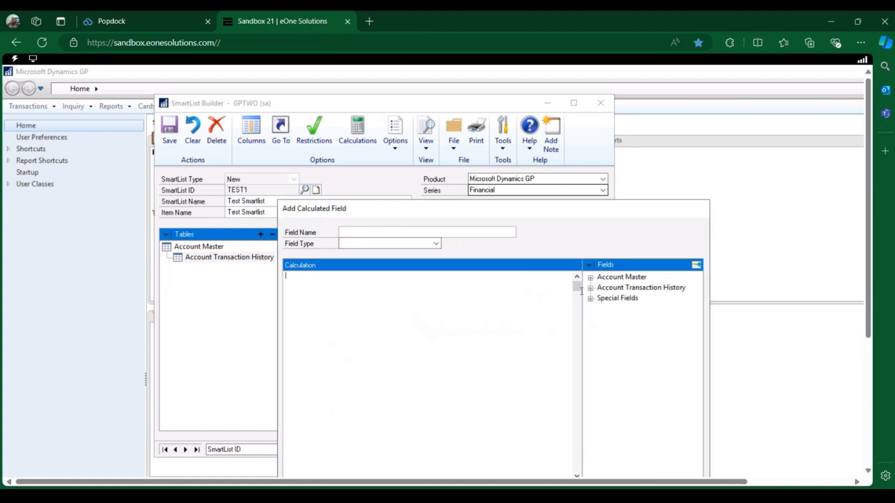
click(590, 278)
scroll(655, 364, down, 8)
scroll(657, 399, up, 2)
scroll(657, 398, up, 5)
drag(634, 214, 567, 135)
click(615, 425)
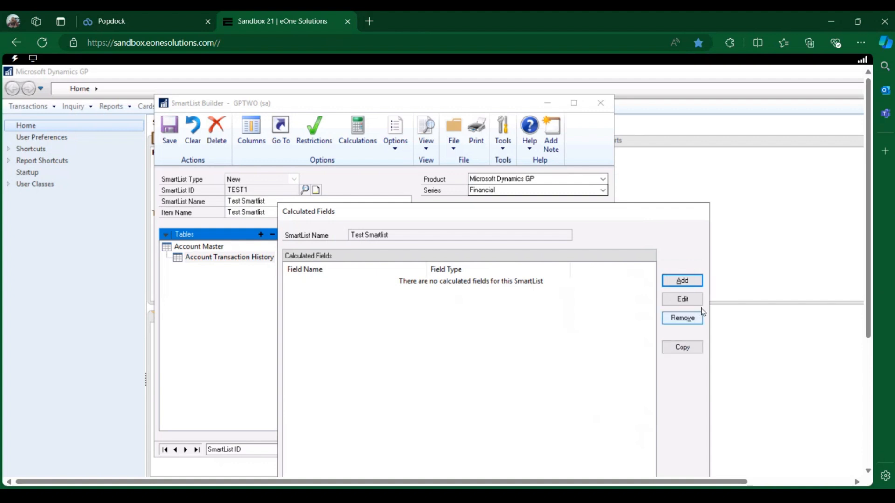
drag(408, 216, 324, 140)
click(599, 424)
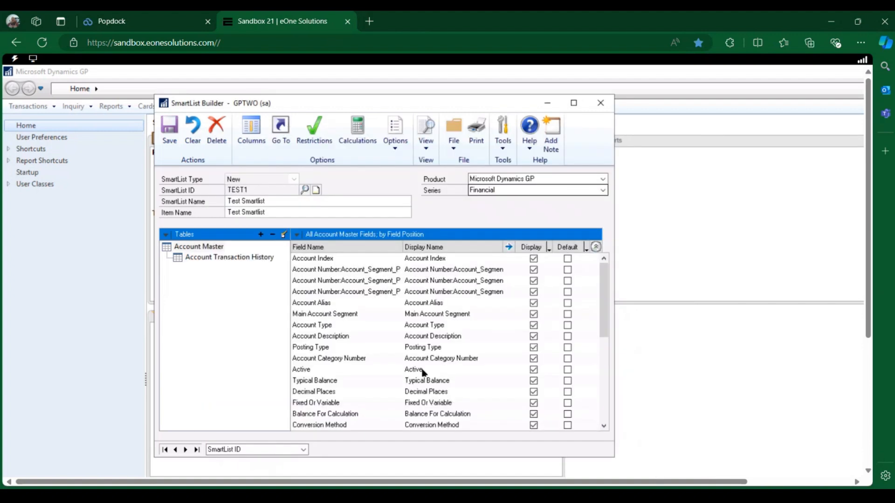
- Switch back to Popdock and add a String calculated field named Test Calc field to the Test1 list
click(105, 19)
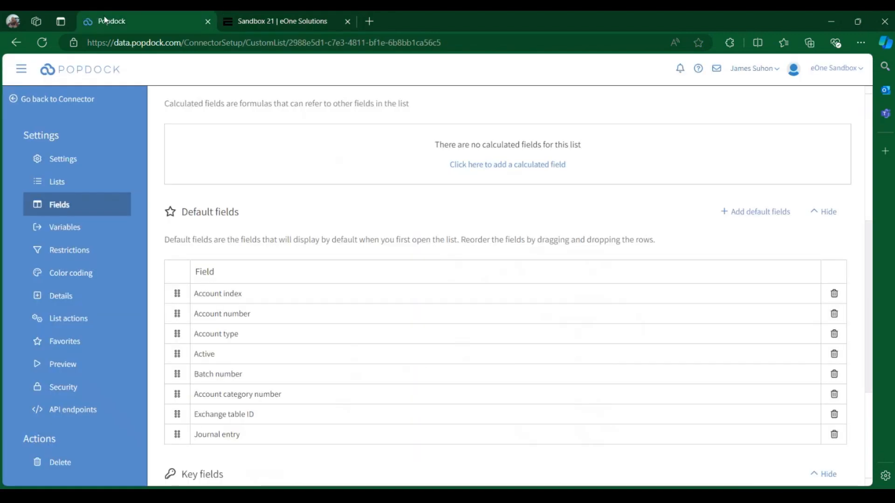
scroll(536, 205, up, 3)
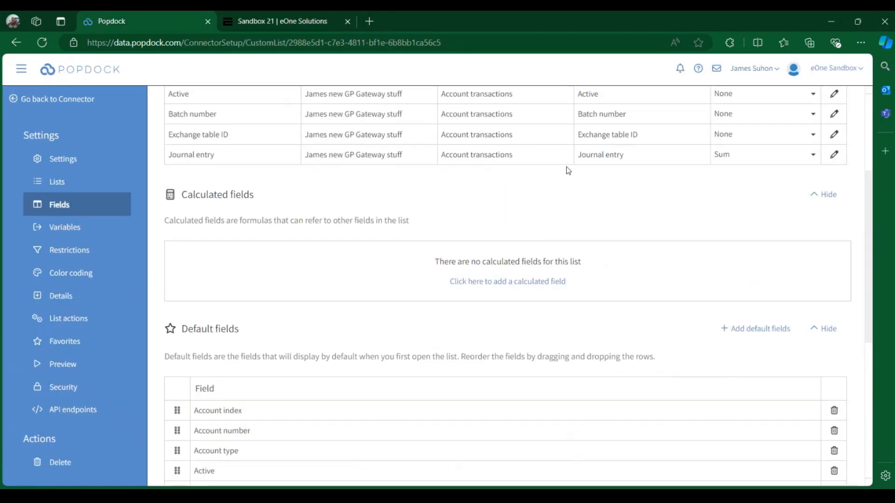
scroll(576, 166, up, 4)
scroll(566, 175, down, 2)
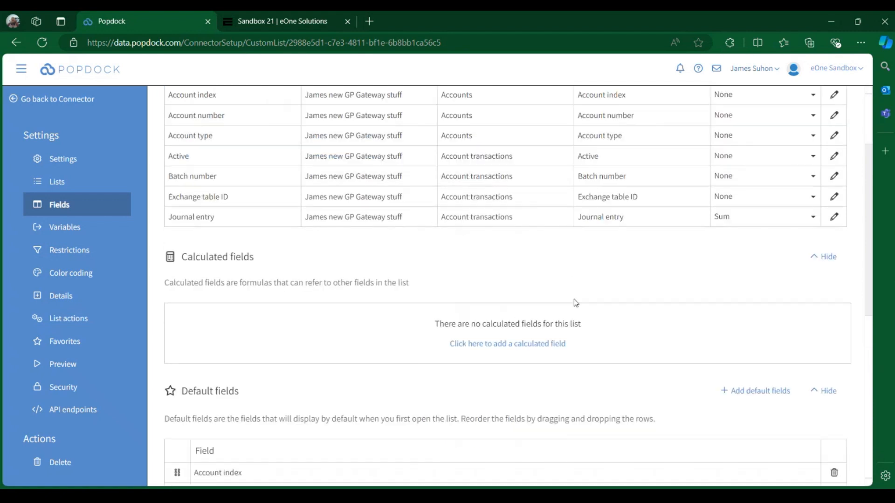
click(533, 344)
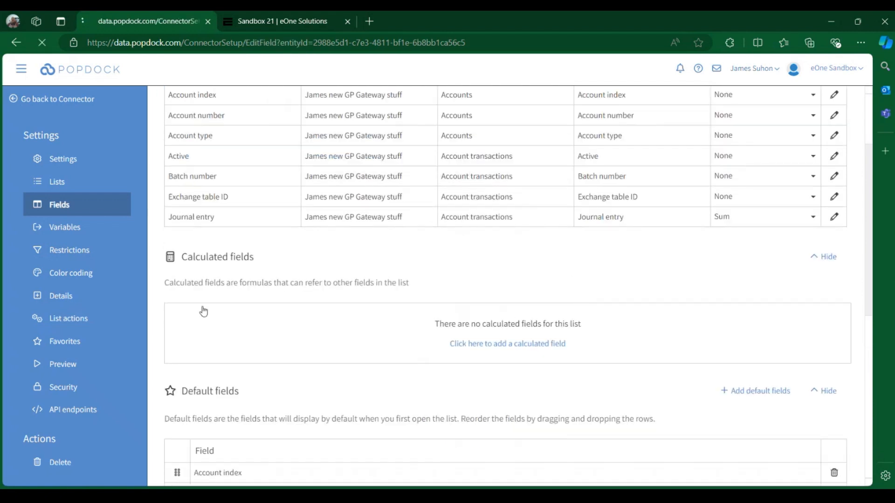
click(303, 181)
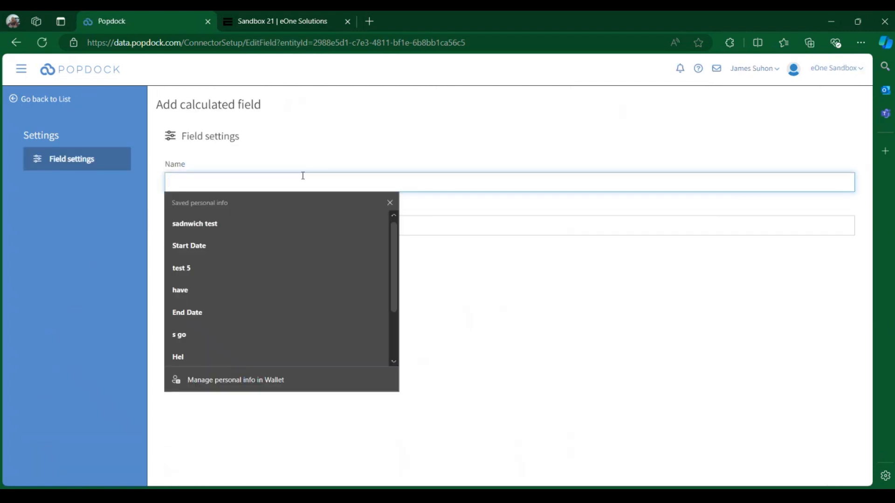
text(Test Calc field)
key(Tab)
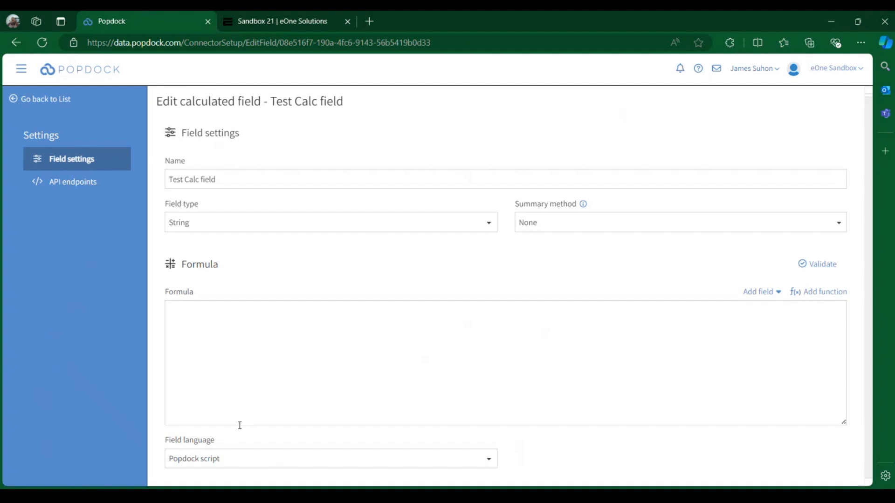
- Review the field language choices for Test Calc field's formula, keeping Popdock script
drag(218, 442, 175, 442)
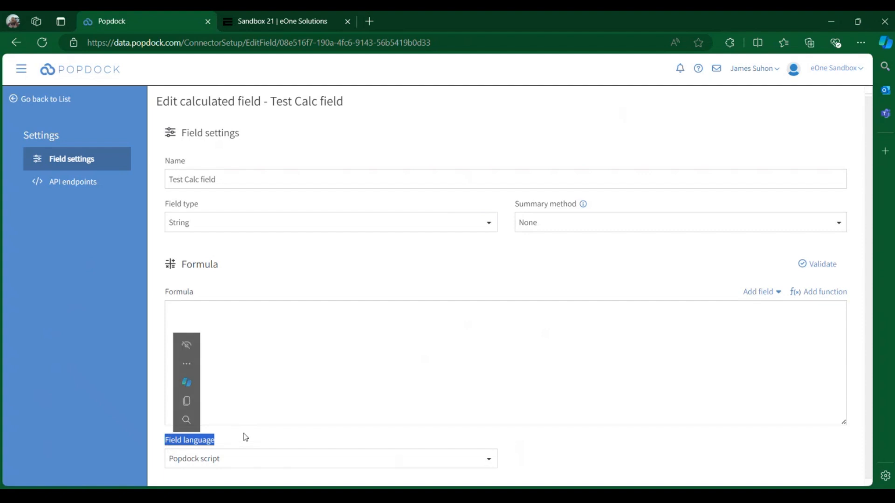
click(536, 443)
click(483, 461)
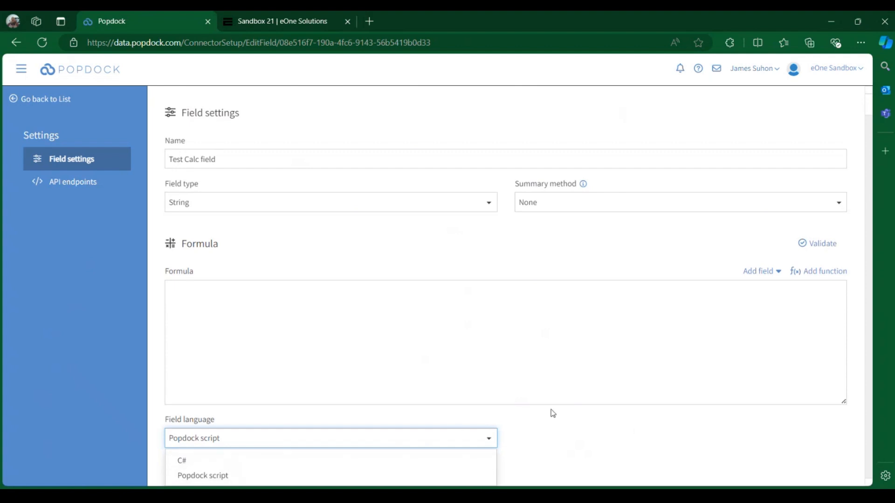
click(591, 421)
click(482, 459)
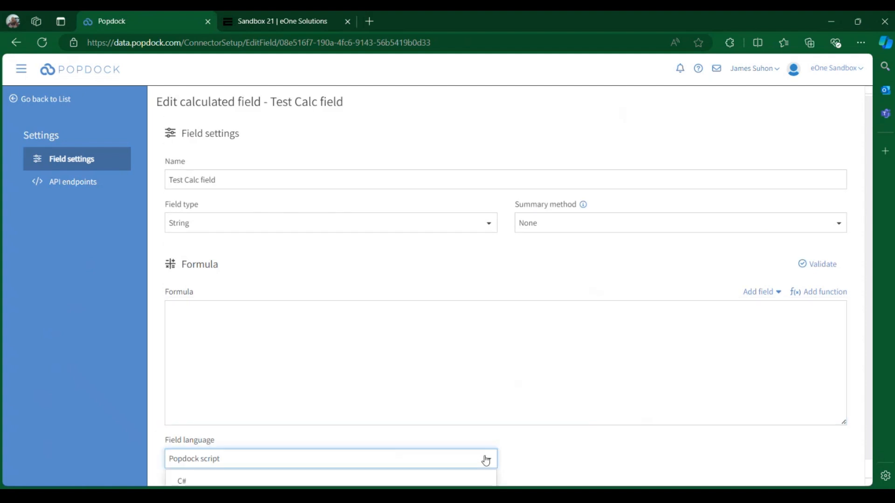
click(421, 475)
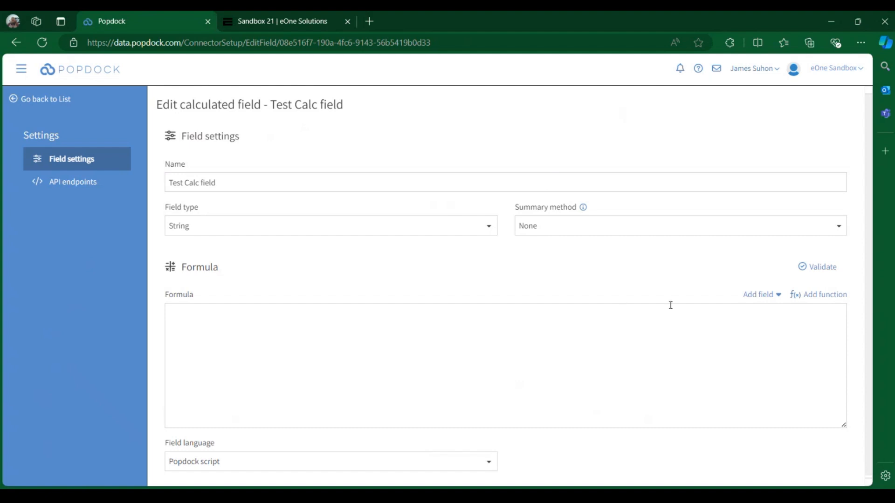
- Start adding a function to the formula and browse the functions in the Math category
click(802, 295)
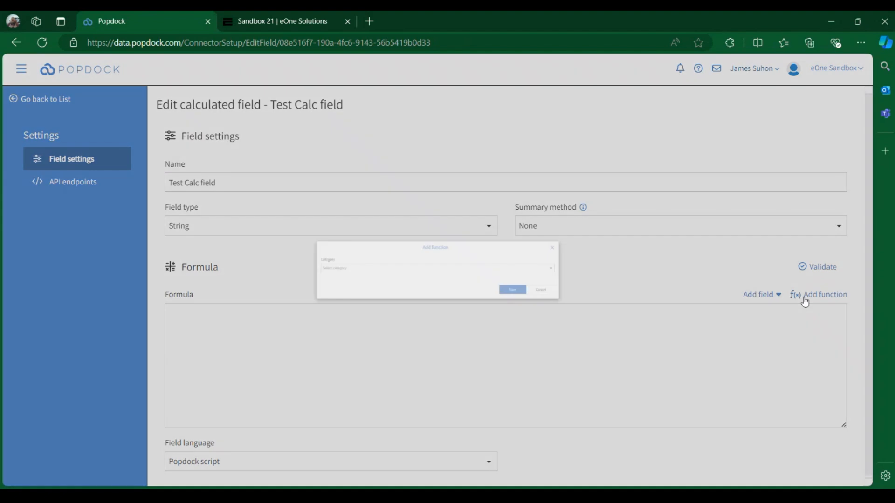
click(372, 268)
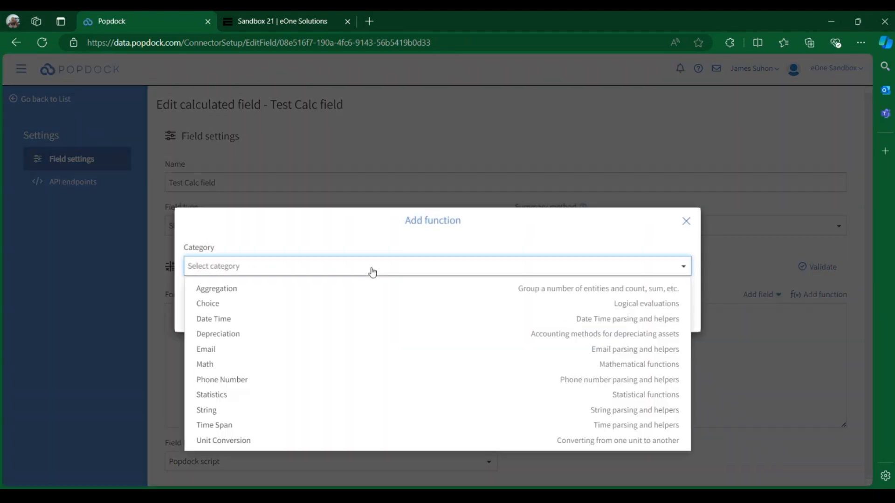
click(256, 364)
click(277, 292)
scroll(276, 366, down, 2)
scroll(298, 354, up, 2)
click(343, 296)
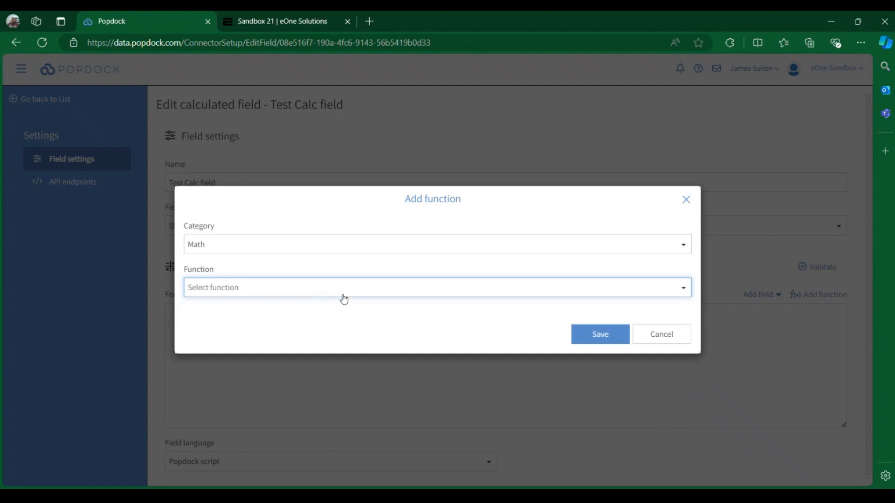
- Insert the Aggregation function Sum into the formula, using the Journal entry field as its expression
click(472, 245)
click(298, 267)
click(284, 293)
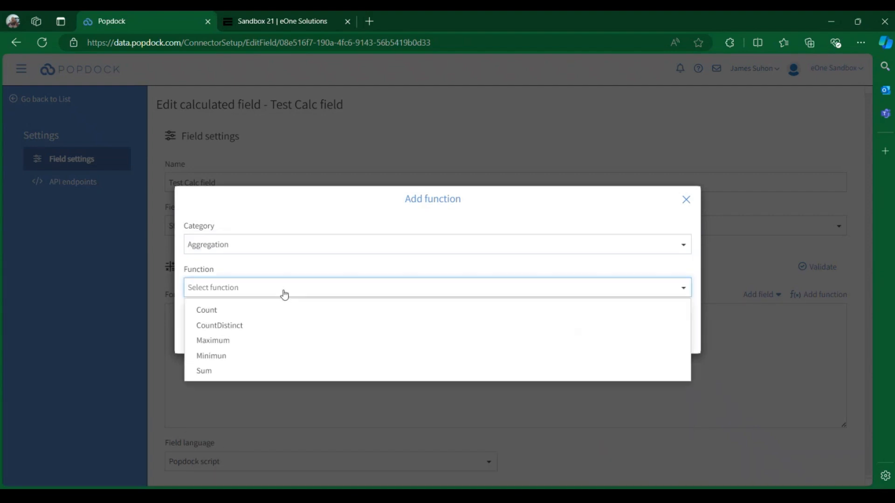
click(218, 372)
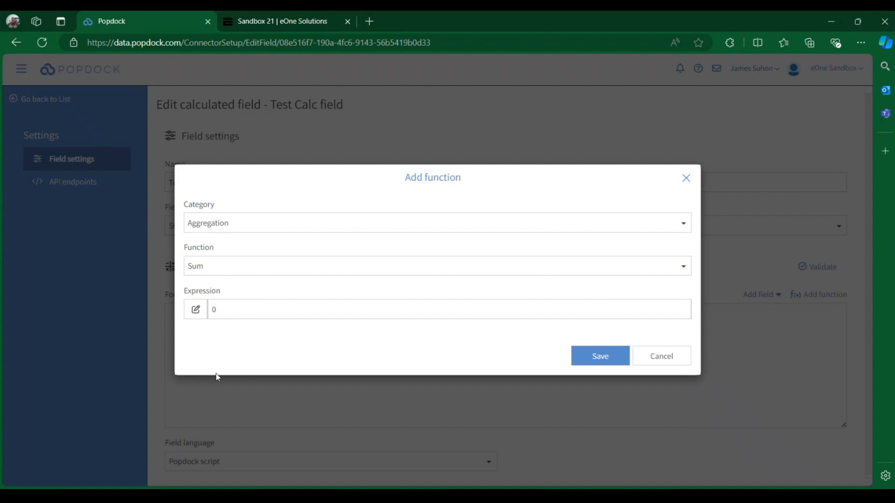
click(196, 311)
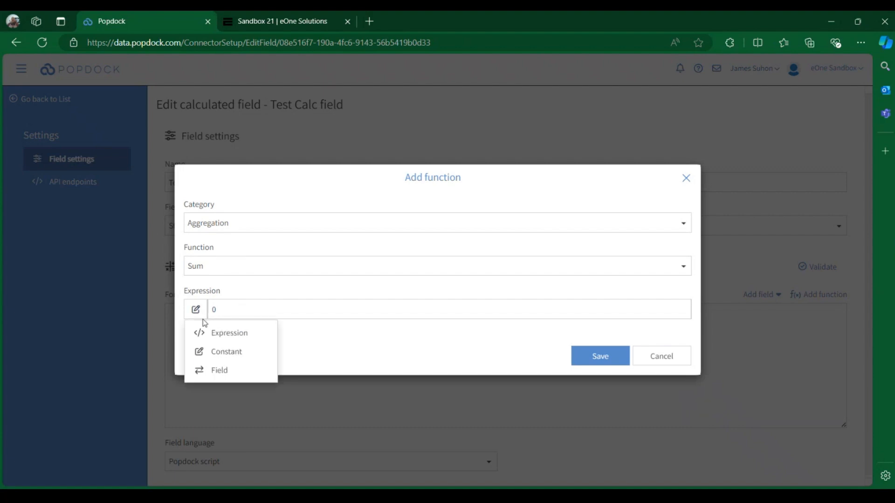
click(224, 373)
click(286, 313)
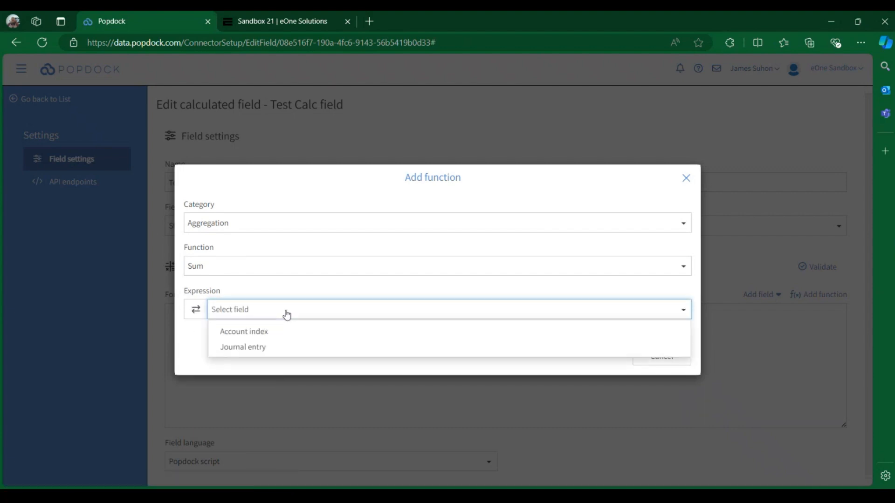
click(274, 350)
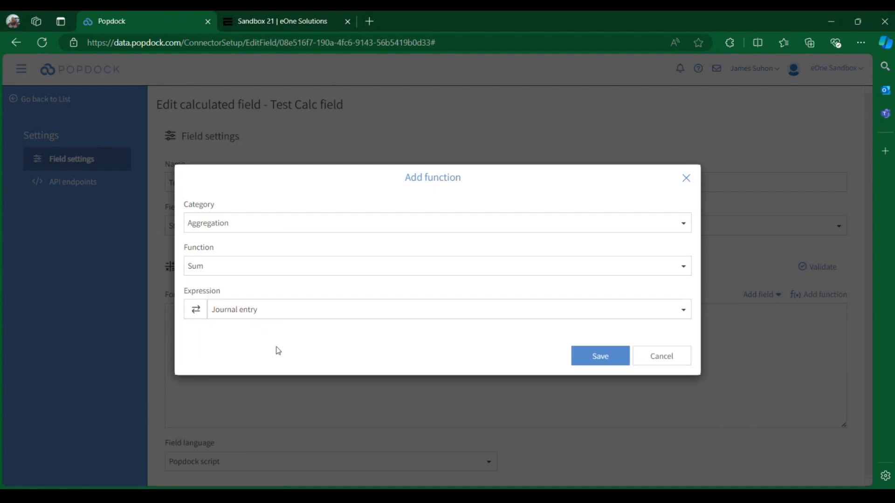
click(584, 364)
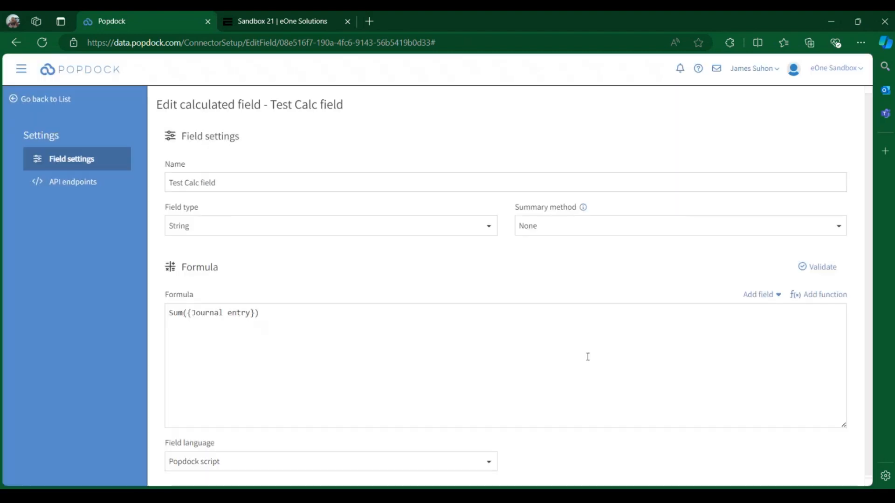
- Validate the Sum formula, and validate it again with 12345678 appended as a deliberate error
click(812, 266)
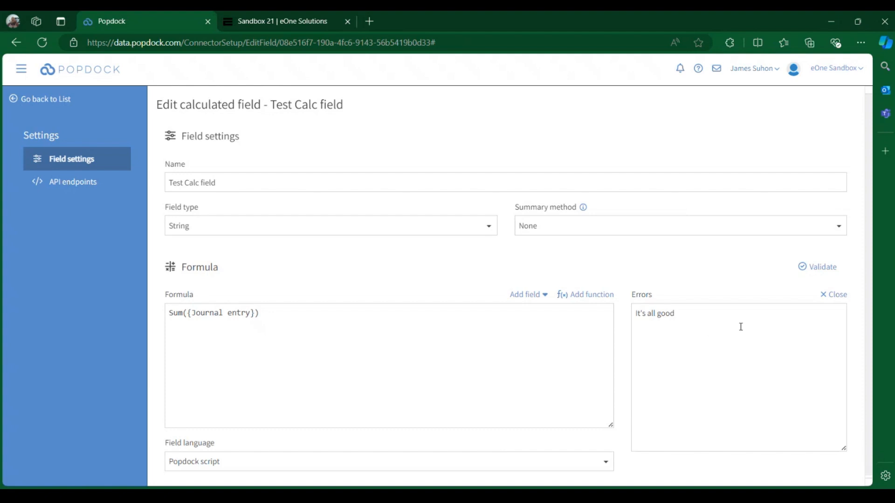
click(823, 298)
click(277, 318)
text(12345678)
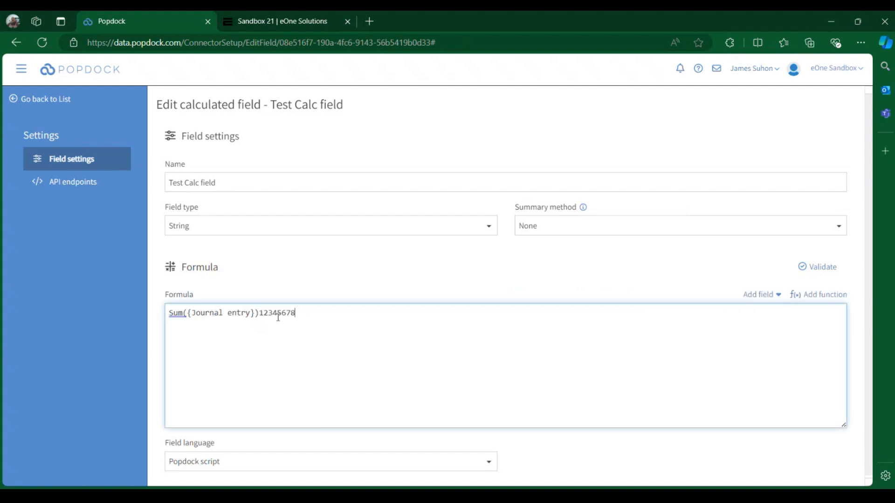
click(821, 272)
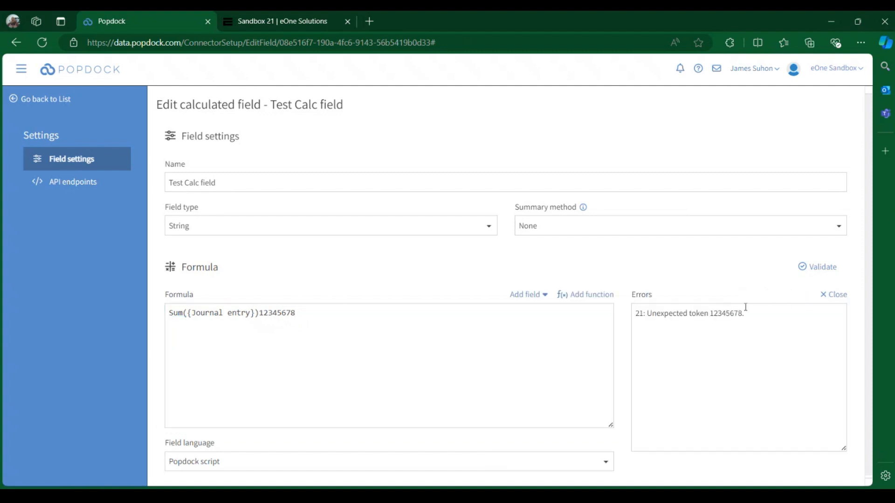
- Remove 12345678 from the end of the formula and revalidate it
drag(303, 311, 262, 314)
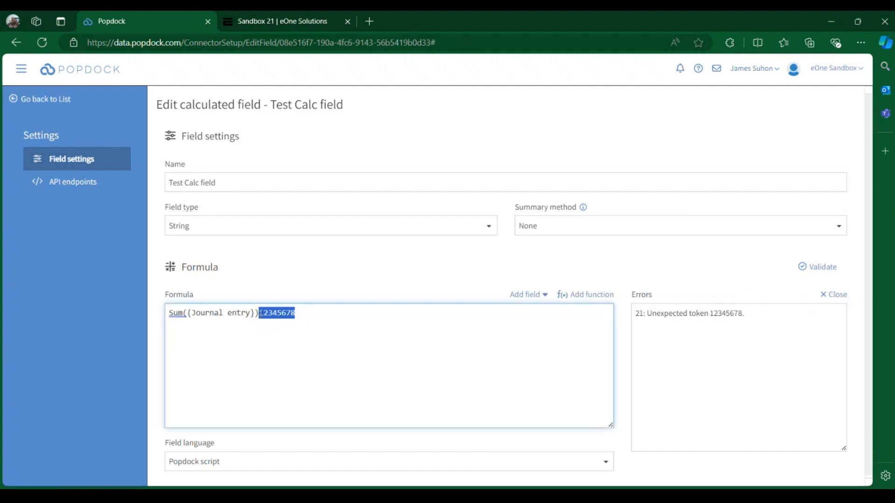
key(BackSpace)
click(809, 266)
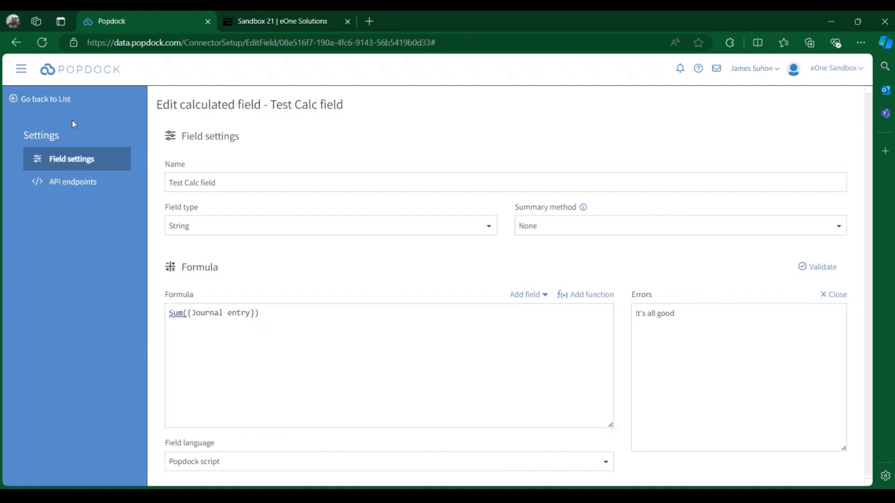
- Return to Test1's field settings and review its calculated fields and default fields
click(61, 100)
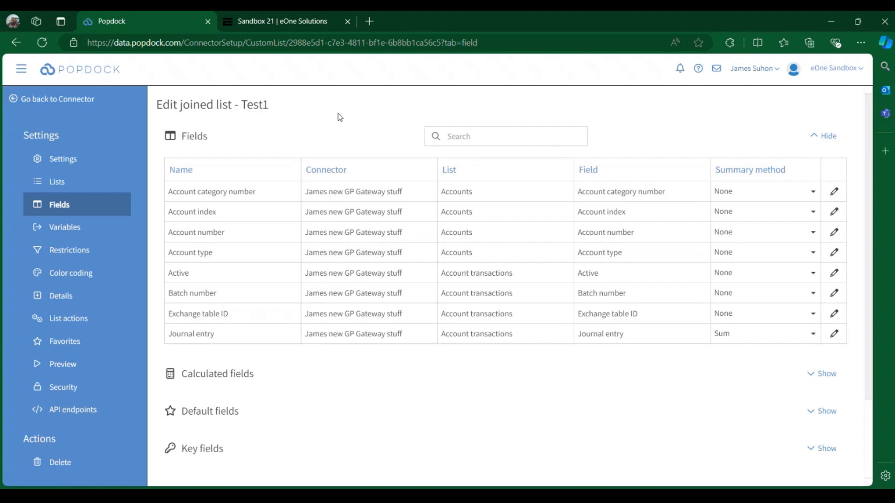
click(827, 374)
scroll(461, 300, down, 4)
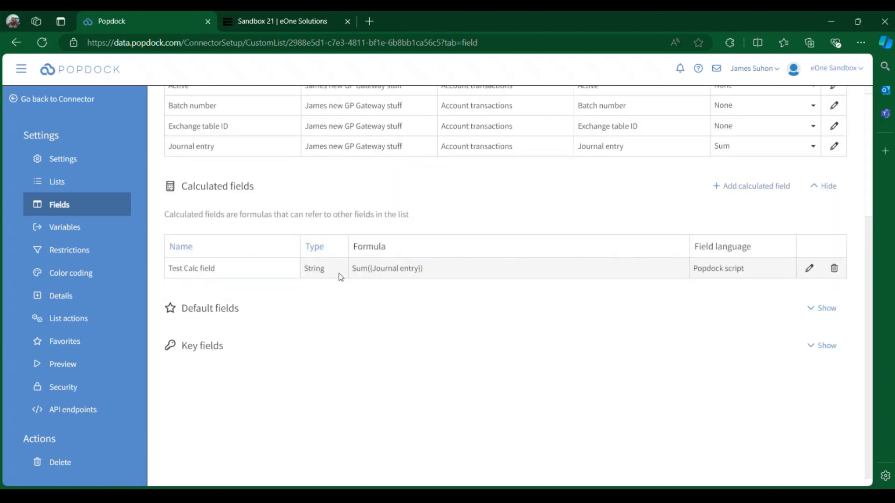
click(829, 304)
scroll(463, 301, down, 4)
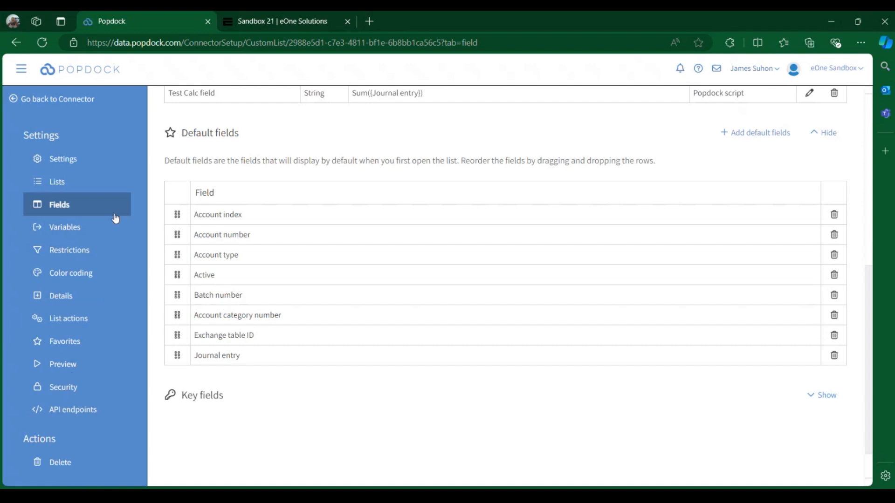
- View Test1's variables settings and its restrictions settings
click(93, 229)
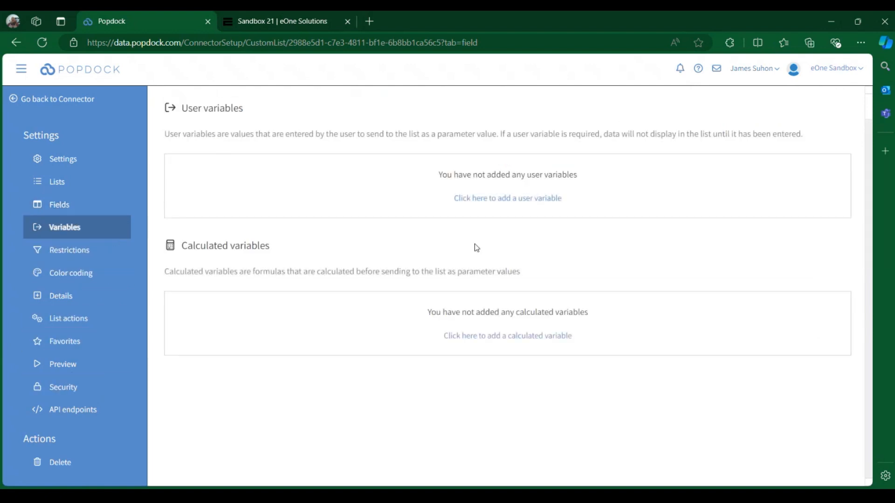
click(88, 254)
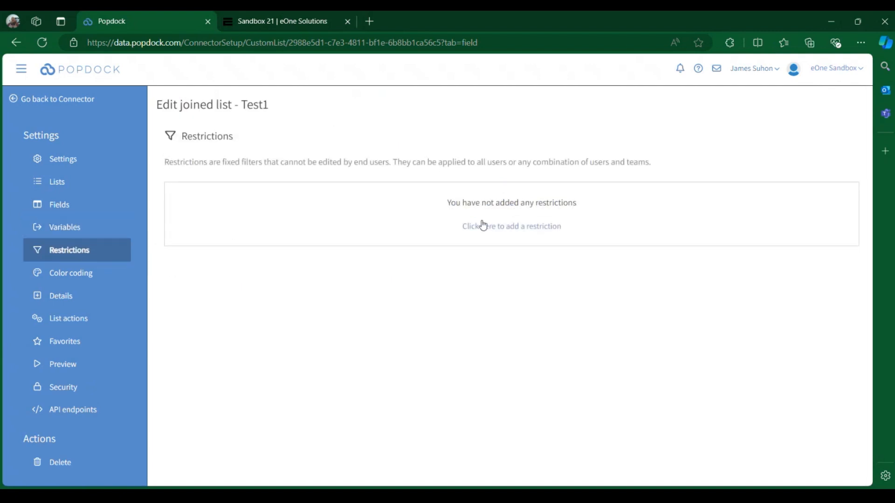
- Switch to SmartList Builder, save the TEST1 SmartList and close the builder window
click(284, 25)
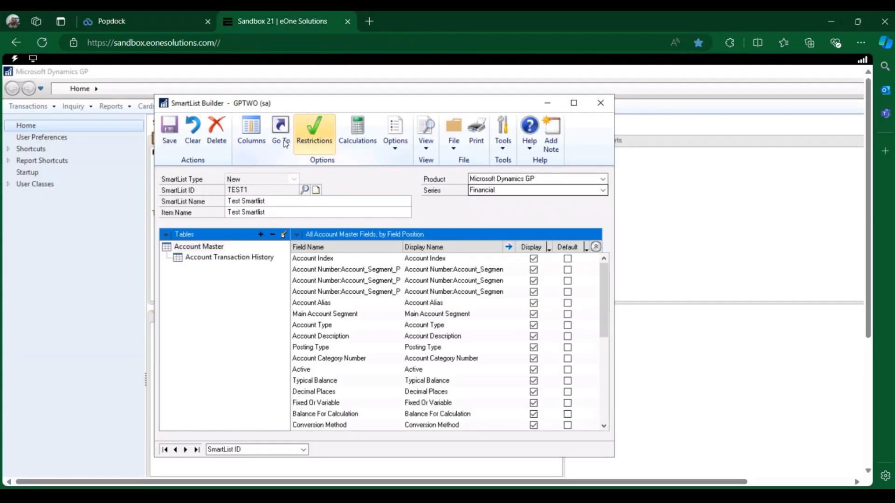
click(396, 149)
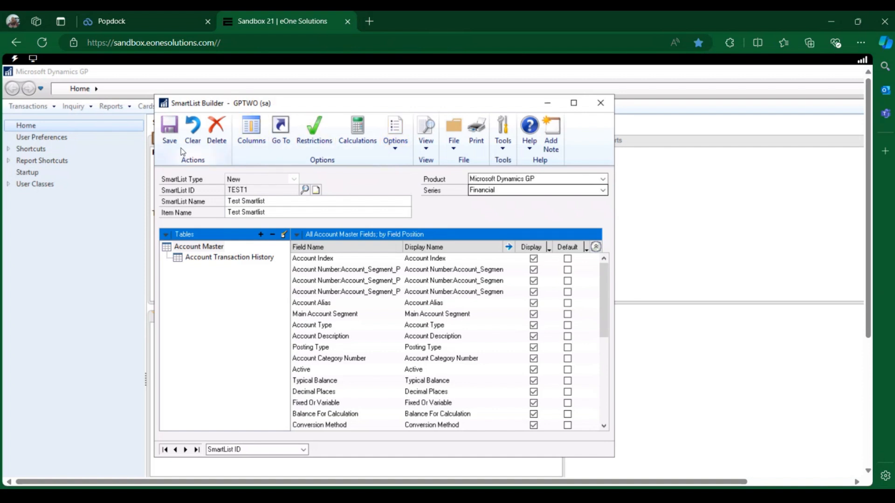
click(169, 129)
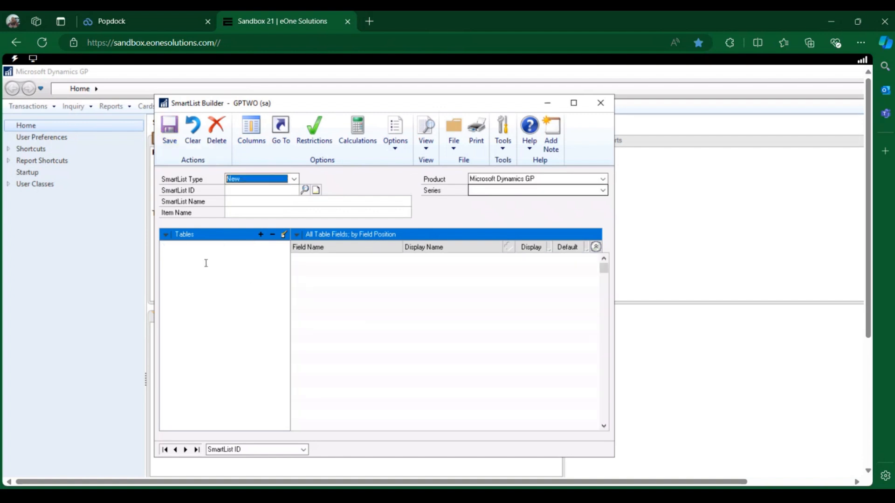
drag(463, 102, 488, 116)
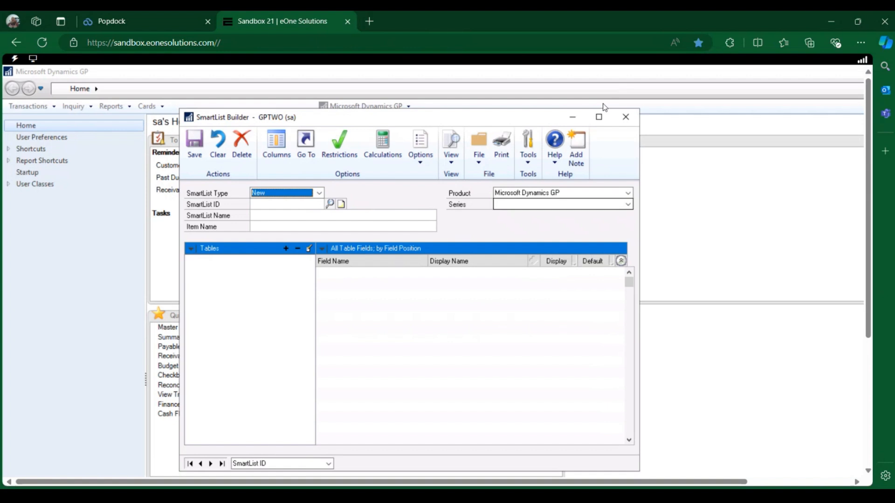
click(625, 117)
- Open SmartList in Microsoft Dynamics GP and accept the pending SmartList Builder changes
click(363, 106)
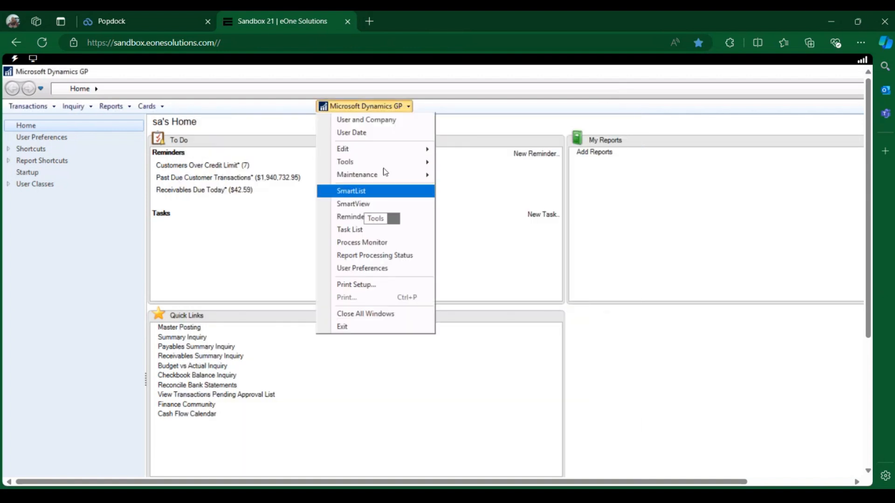
click(386, 192)
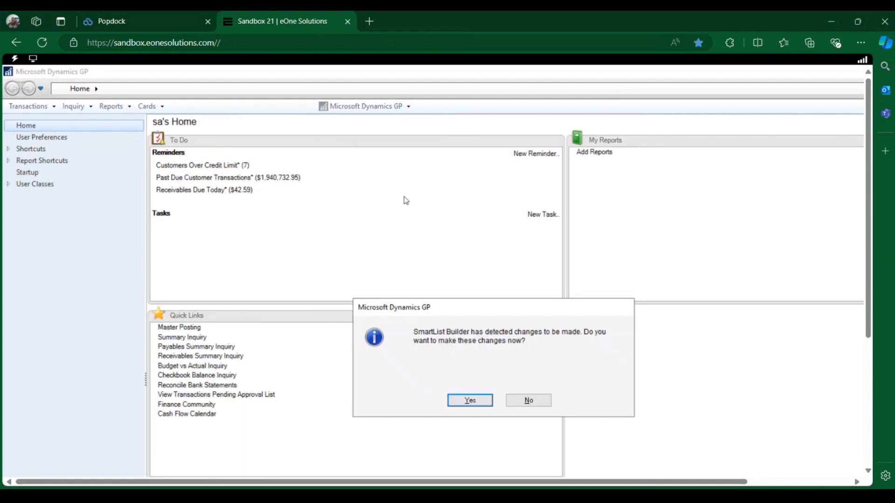
click(468, 402)
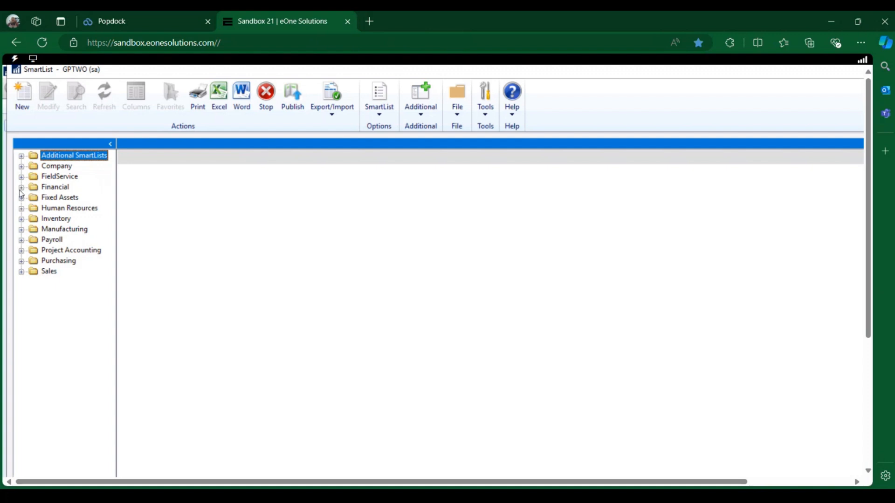
- Run the default * favorite of Test Smartlist in the Financial folder
click(21, 188)
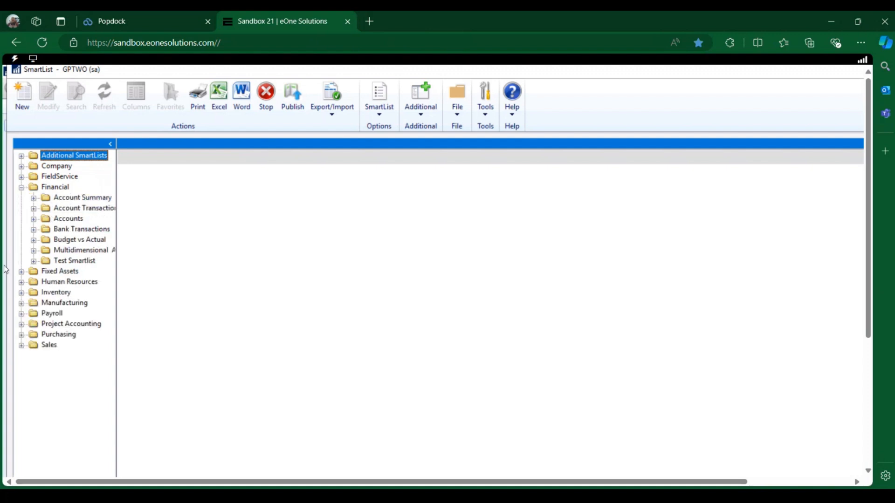
click(65, 261)
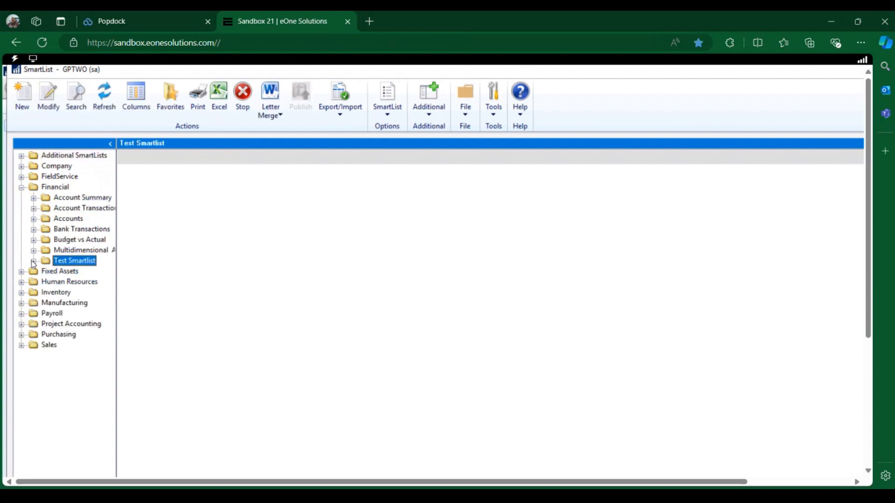
click(33, 262)
click(63, 273)
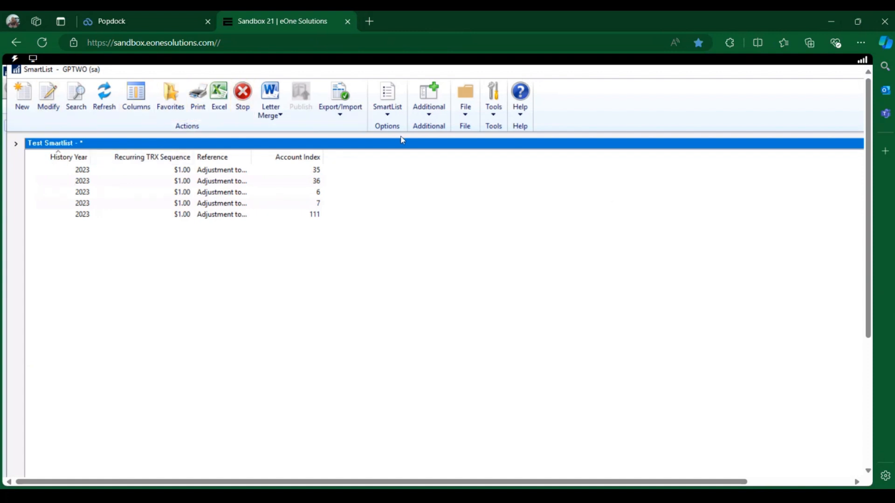
- Check the SmartList options, open and cancel the list export dialog, and show the folder tree again
click(386, 108)
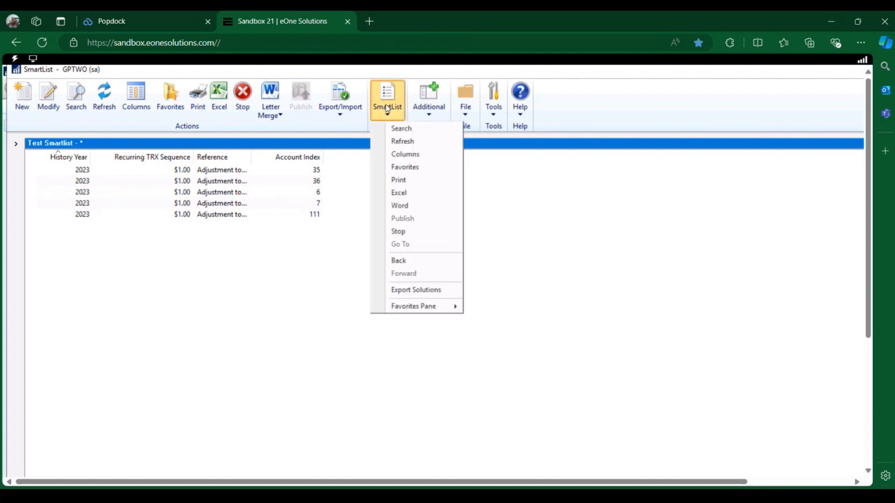
click(384, 112)
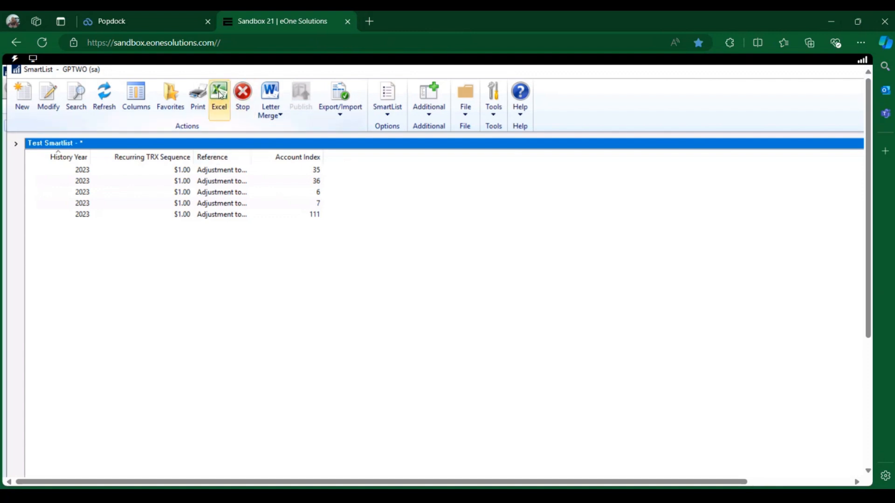
click(348, 115)
click(353, 133)
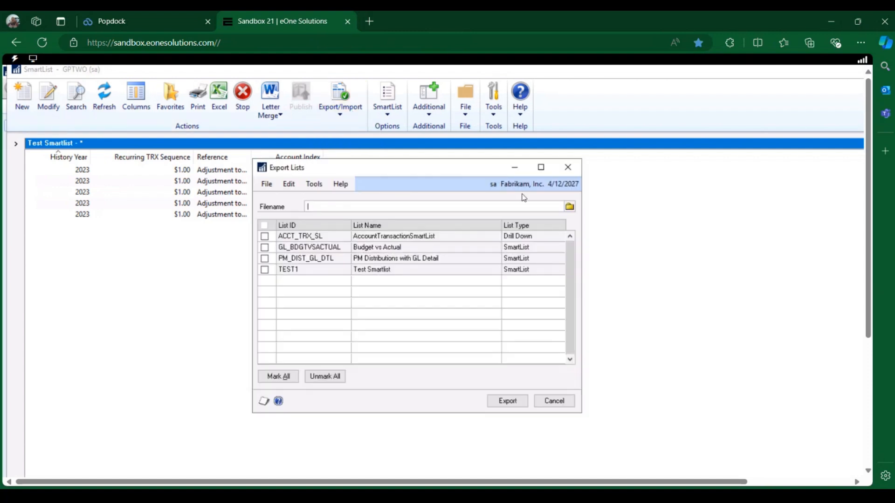
click(564, 401)
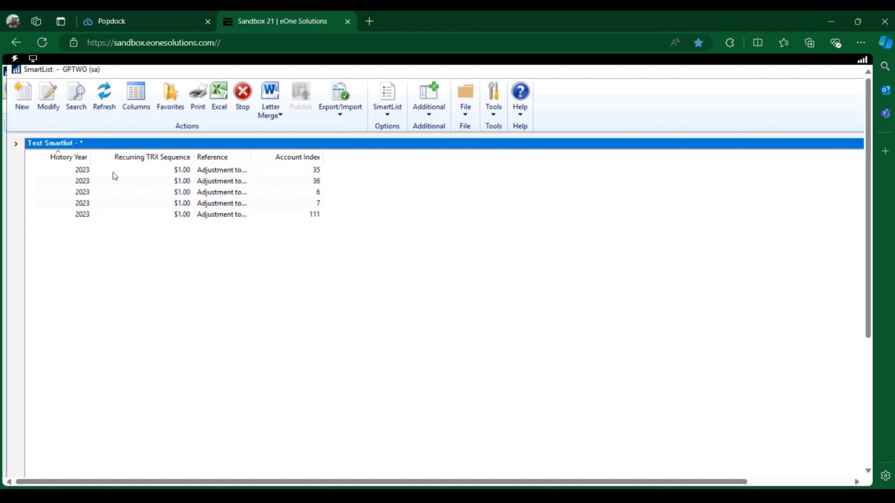
click(14, 145)
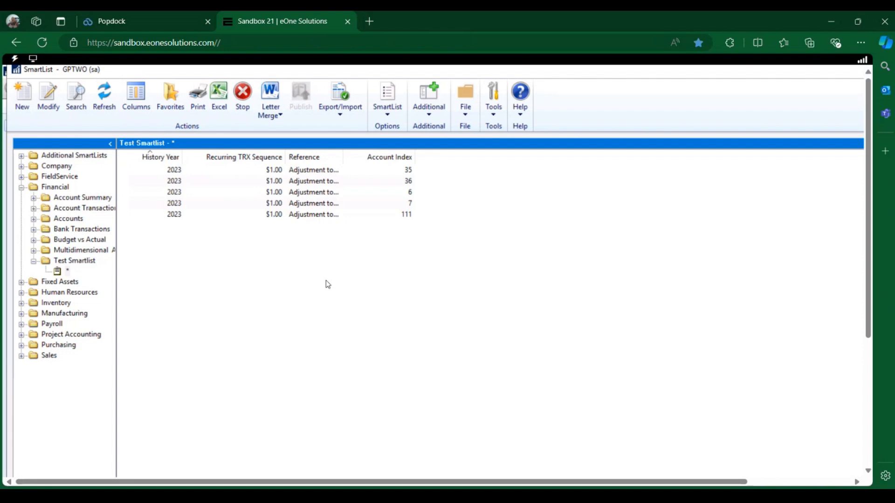
- Return to Popdock, go back to the GP connector and review its standard and custom lists
click(140, 21)
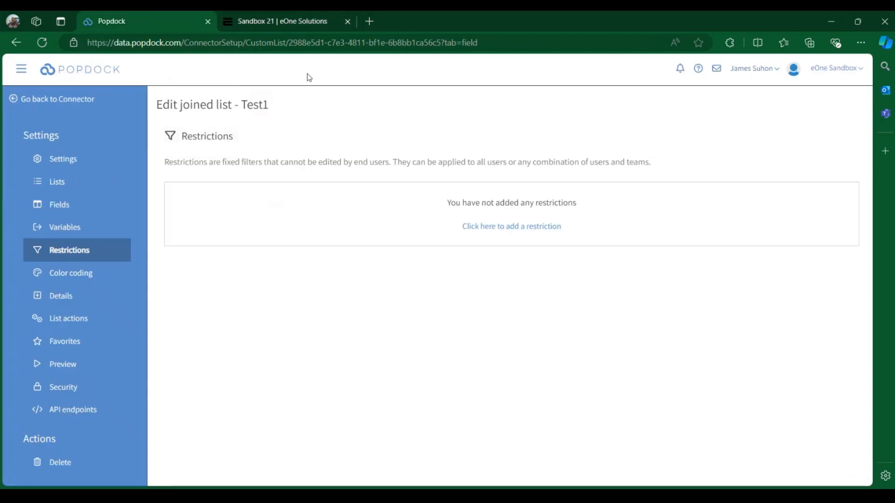
click(77, 98)
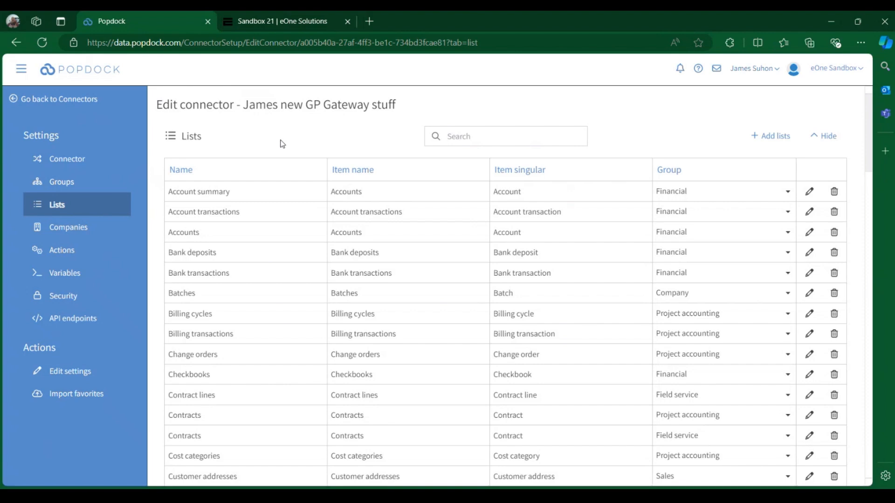
scroll(333, 149, down, 8)
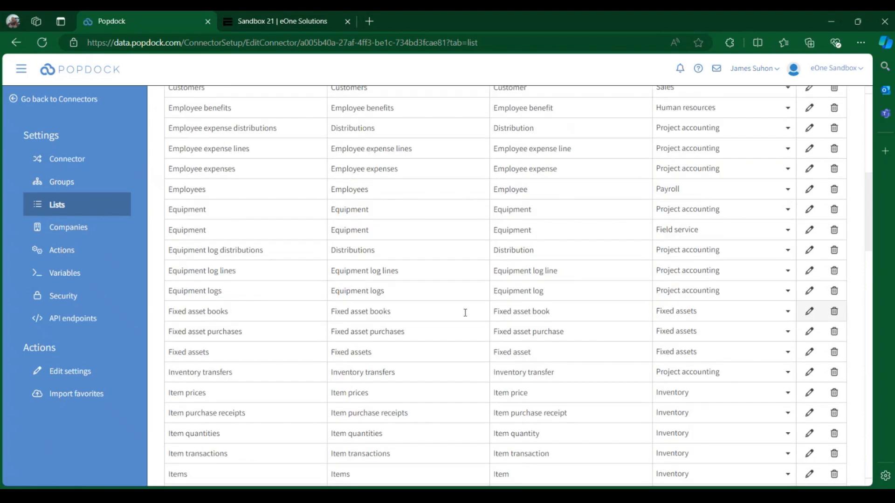
scroll(465, 312, down, 20)
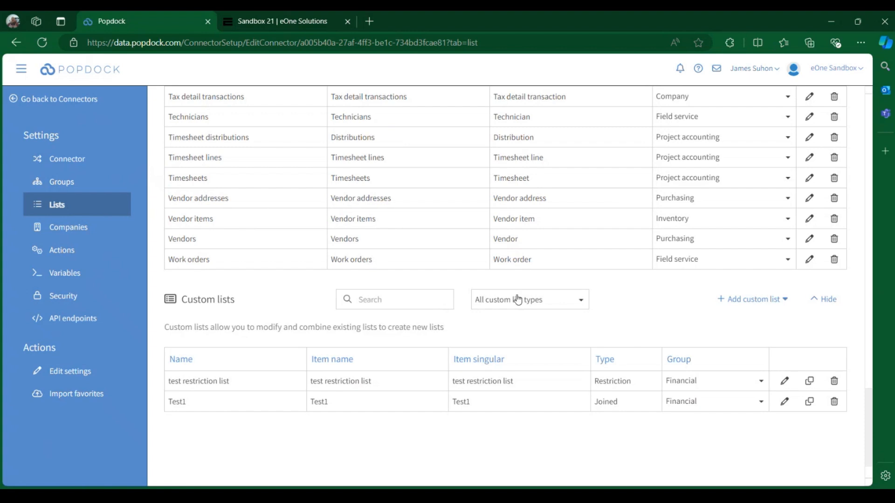
scroll(483, 233, up, 20)
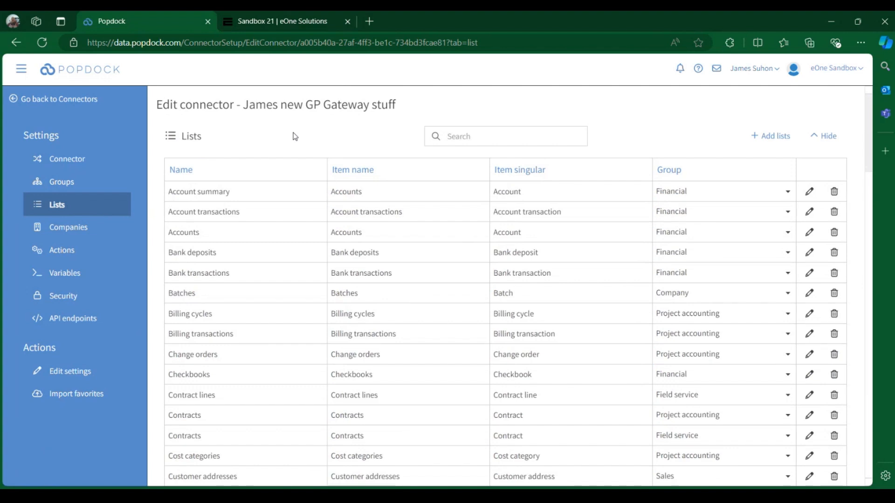
- Create a developer widget named with the owner's first name followed by "Test Widget", and set its type to Multiple lists
click(21, 69)
click(48, 139)
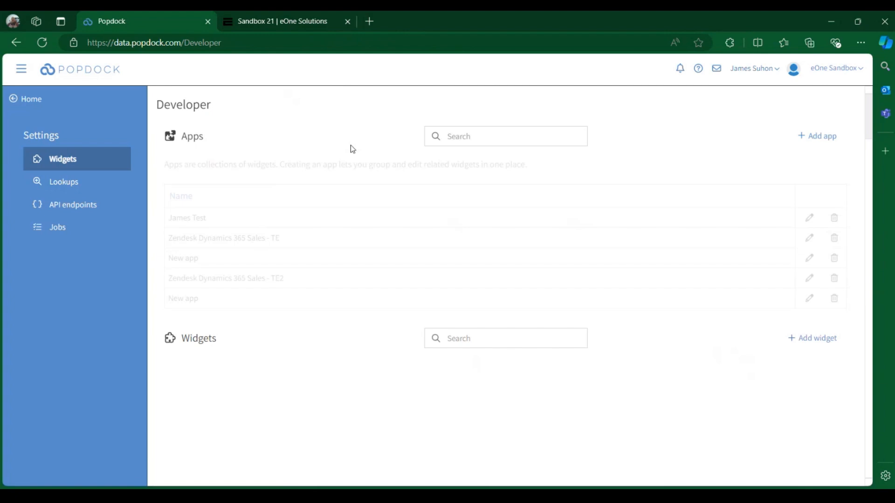
scroll(303, 216, down, 5)
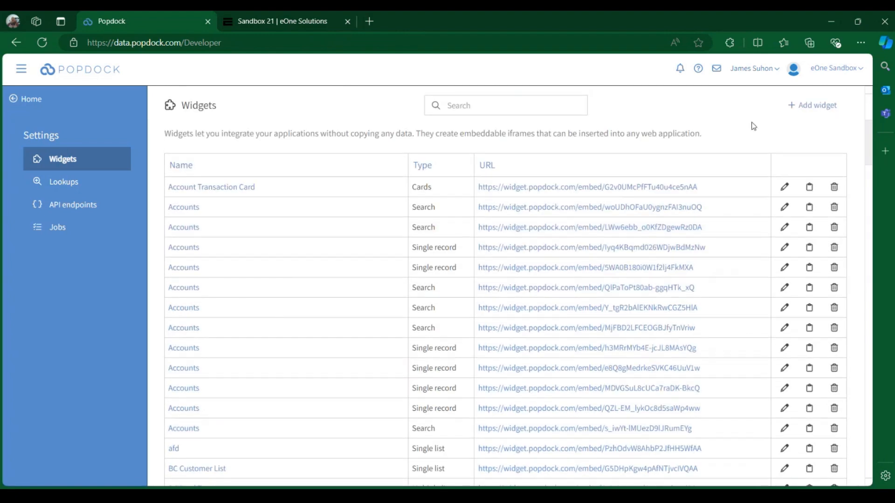
scroll(810, 211, up, 2)
click(805, 222)
click(213, 178)
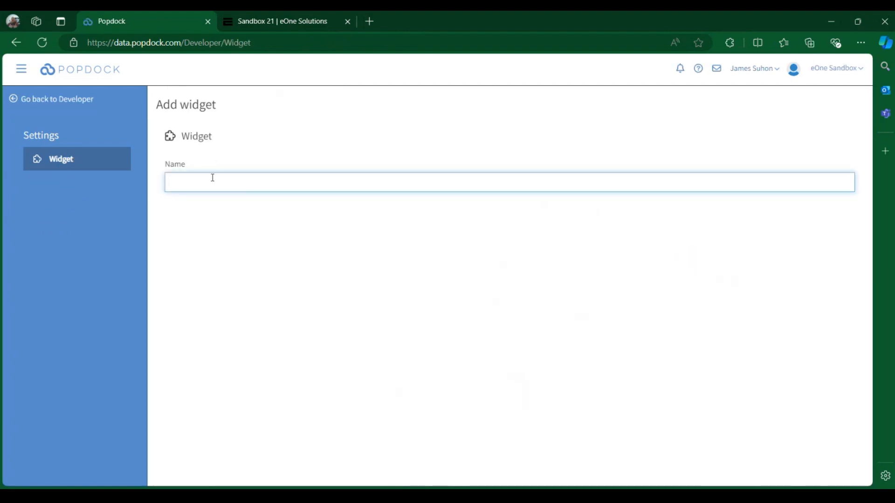
text(James Test Widget)
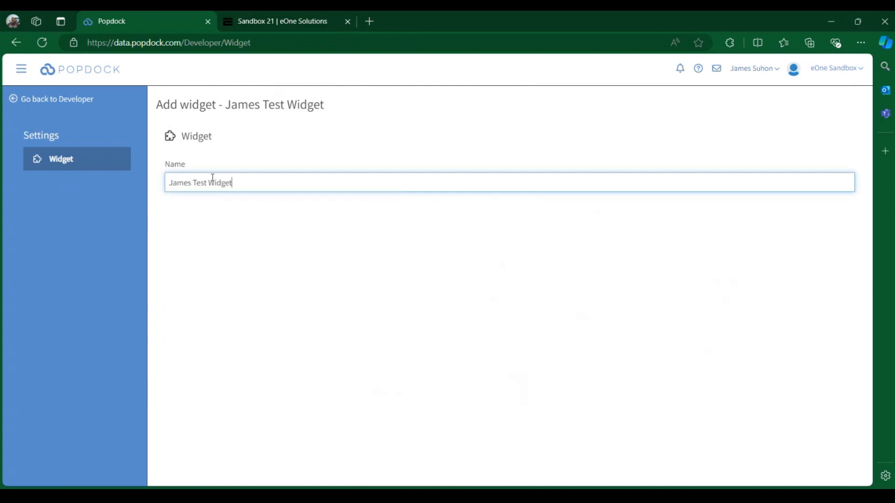
key(Return)
click(239, 228)
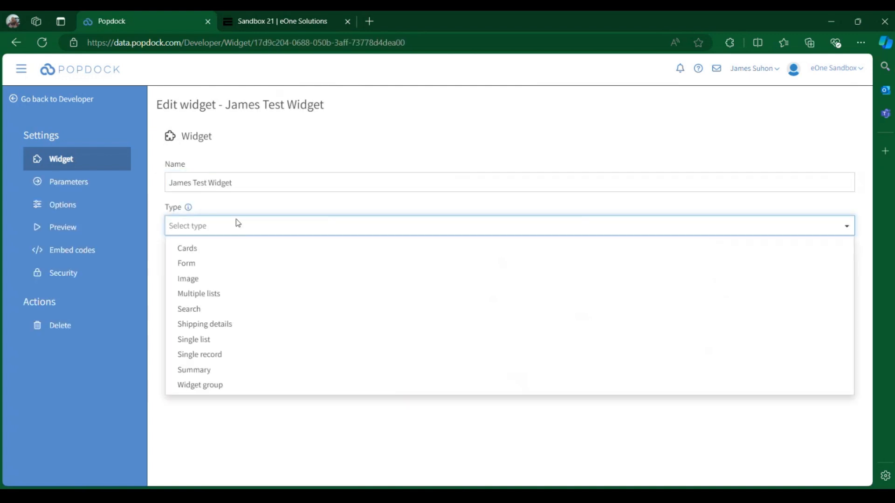
click(216, 294)
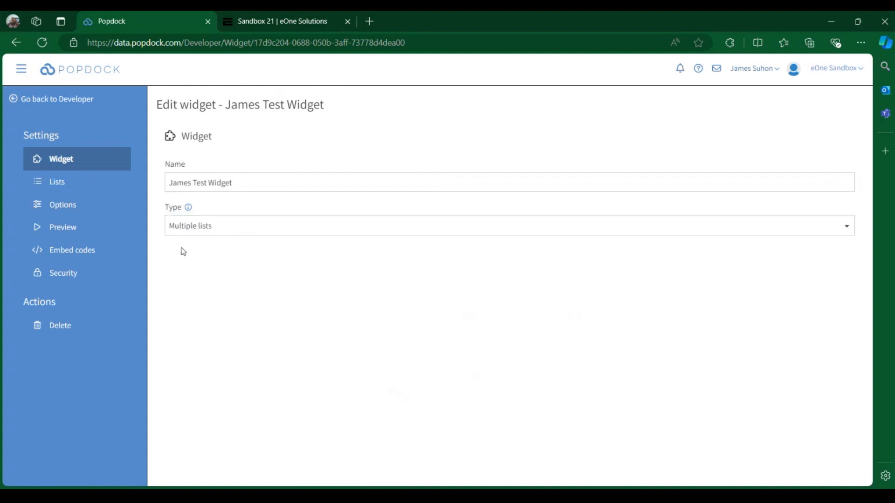
- Add all lists of the owner's "new GP Gateway stuff" connector to the widget
click(93, 181)
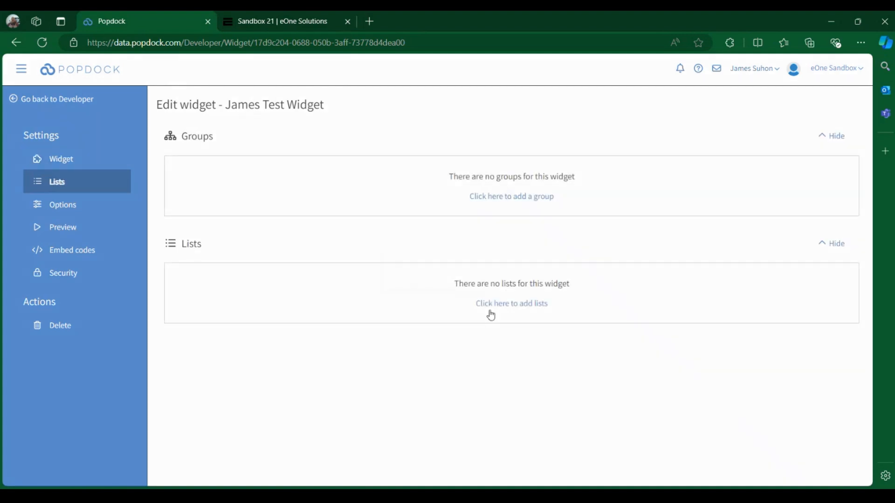
click(488, 307)
click(326, 264)
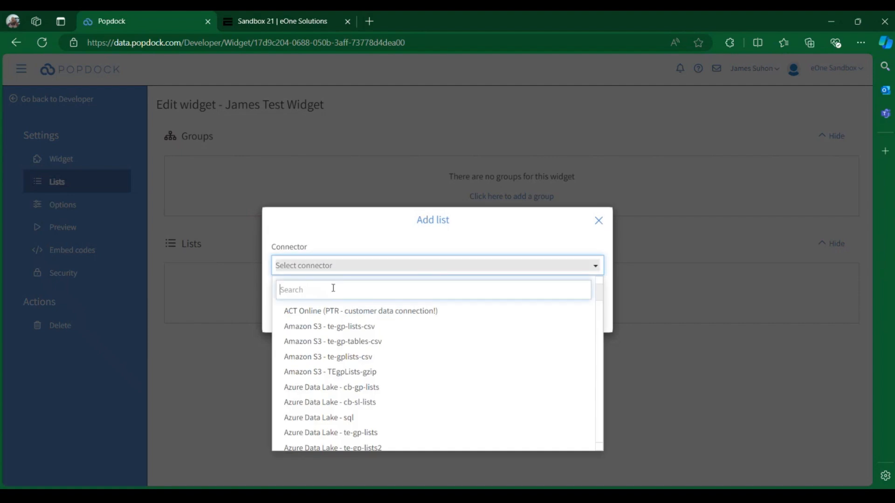
text(james new)
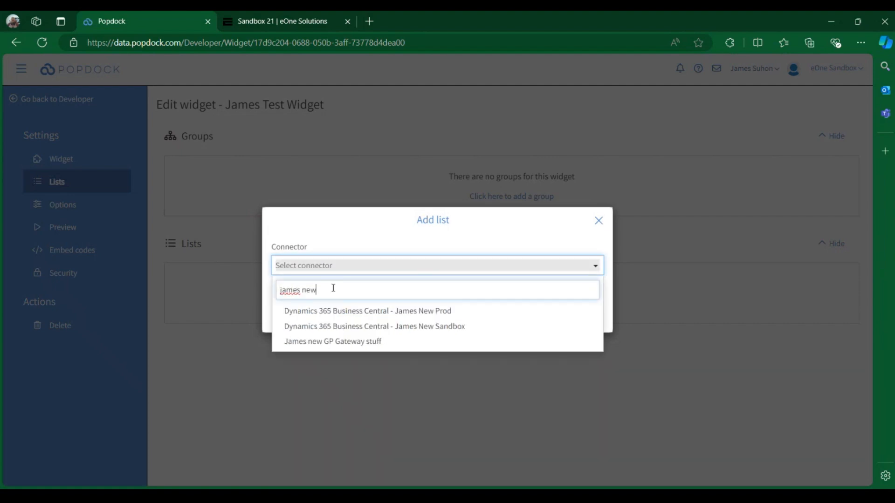
click(332, 341)
click(300, 397)
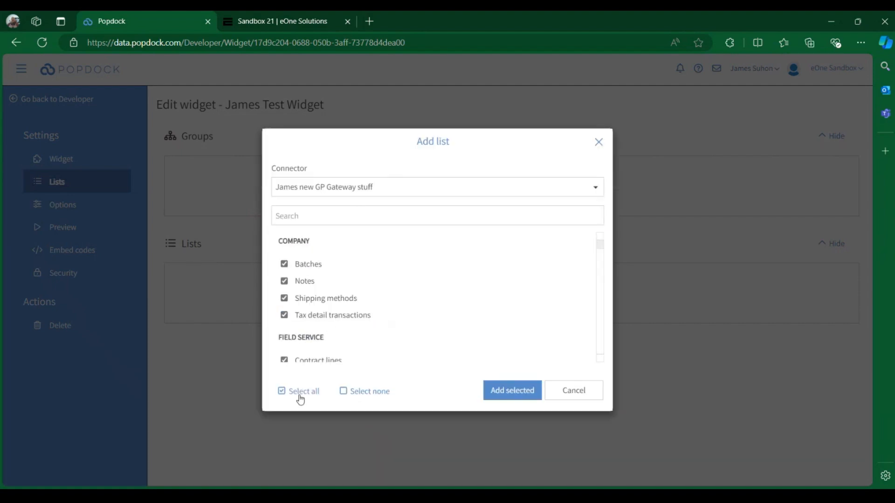
click(515, 391)
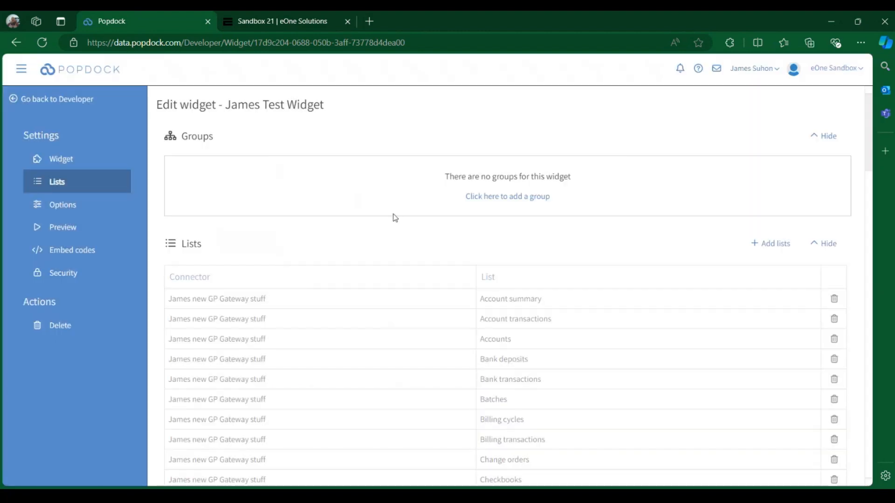
- Set the widget's default list to the GP Gateway connector's Accounts list
scroll(415, 253, down, 12)
scroll(449, 263, down, 20)
scroll(448, 266, up, 12)
scroll(448, 265, up, 10)
scroll(447, 266, down, 20)
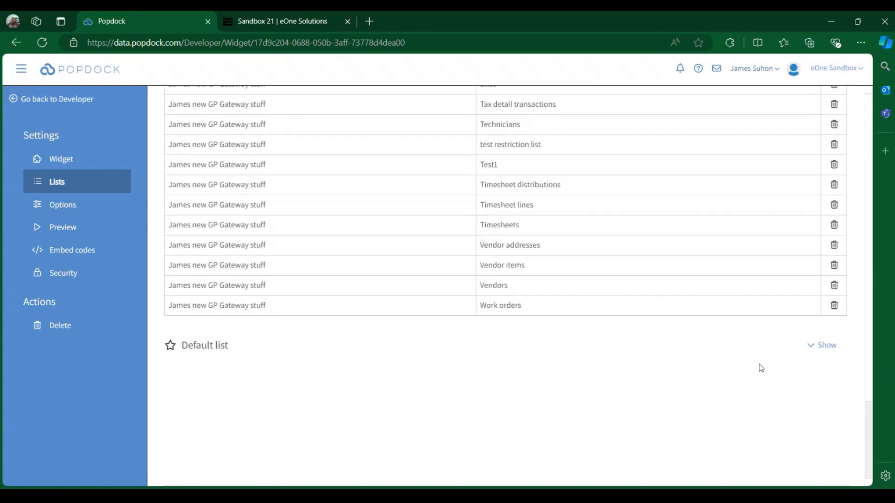
click(826, 345)
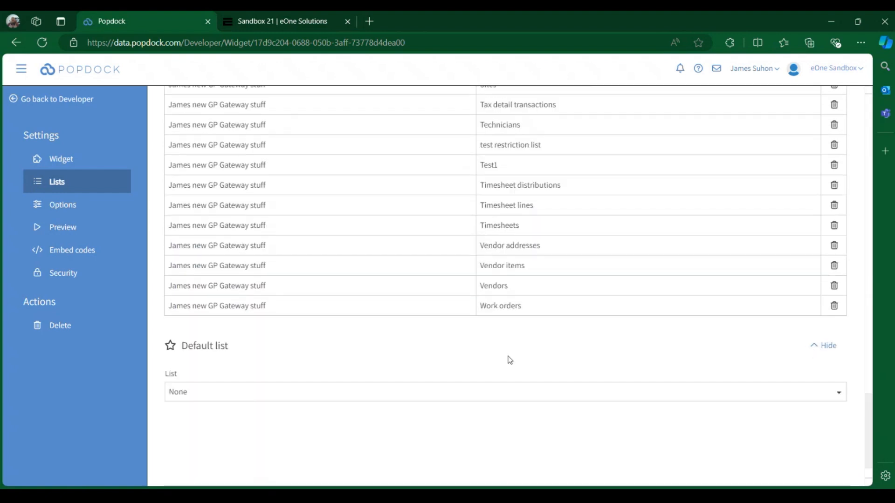
click(460, 393)
scroll(223, 432, down, 3)
scroll(372, 399, up, 3)
scroll(361, 401, down, 5)
scroll(366, 384, up, 4)
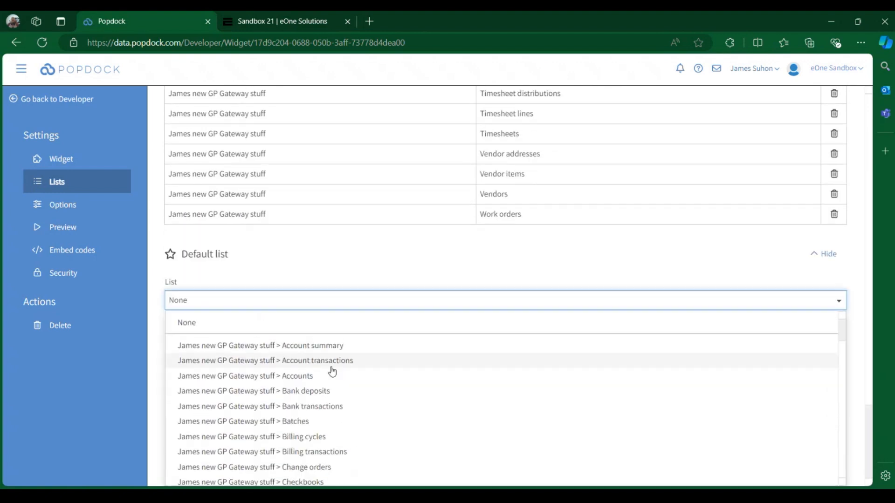
click(331, 375)
scroll(354, 303, up, 20)
scroll(356, 308, up, 15)
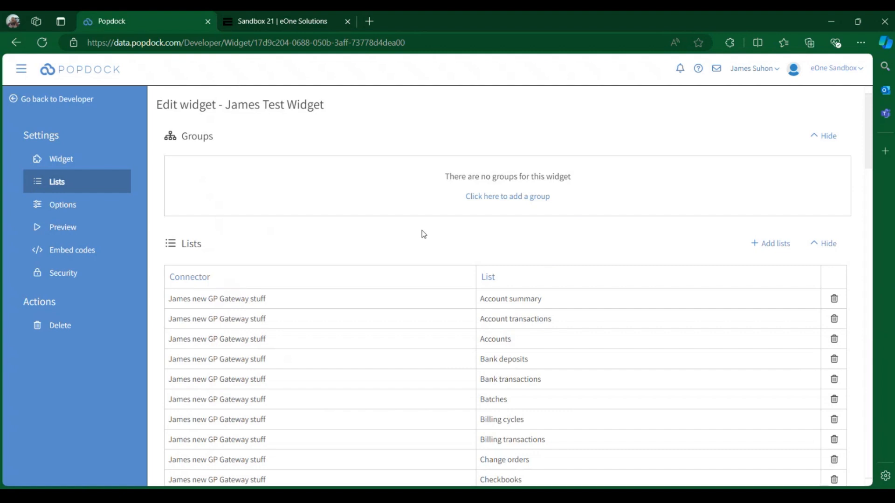
click(755, 246)
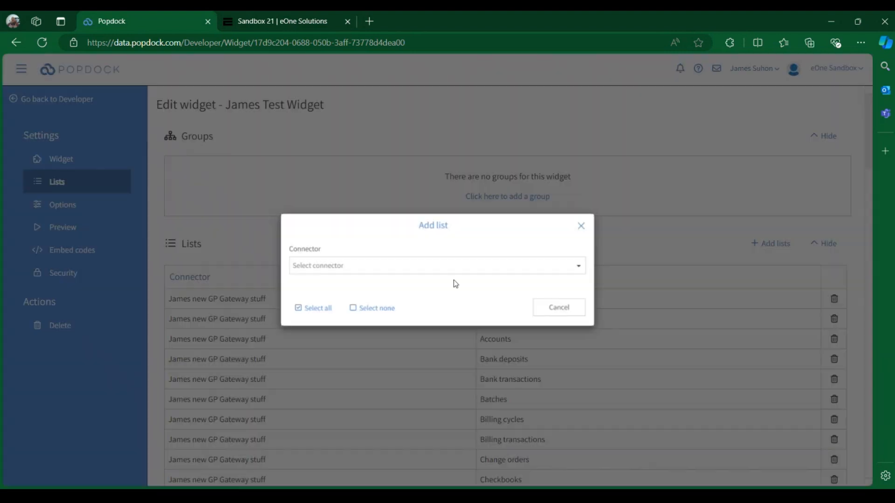
click(425, 269)
text(james sql)
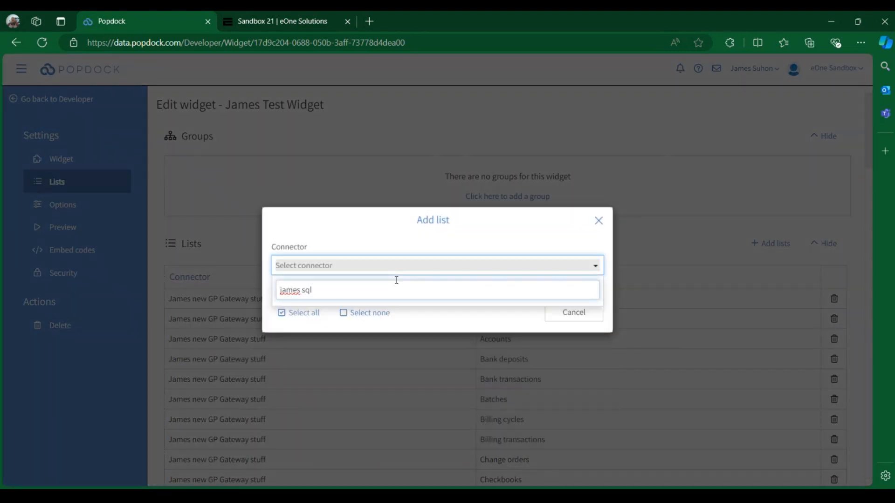
key(BackSpace)
key(BackSpace)
key(BackSpace)
key(BackSpace)
key(BackSpace)
key(BackSpace)
key(BackSpace)
key(BackSpace)
key(BackSpace)
text(sql)
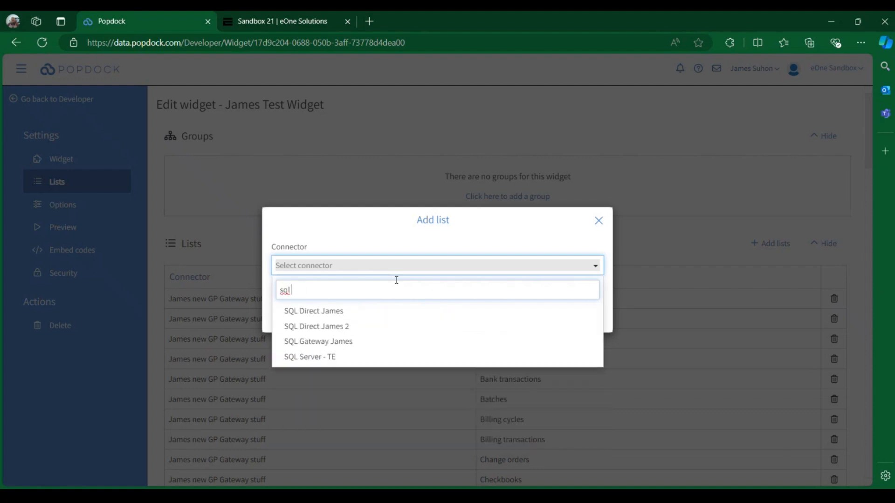
click(321, 312)
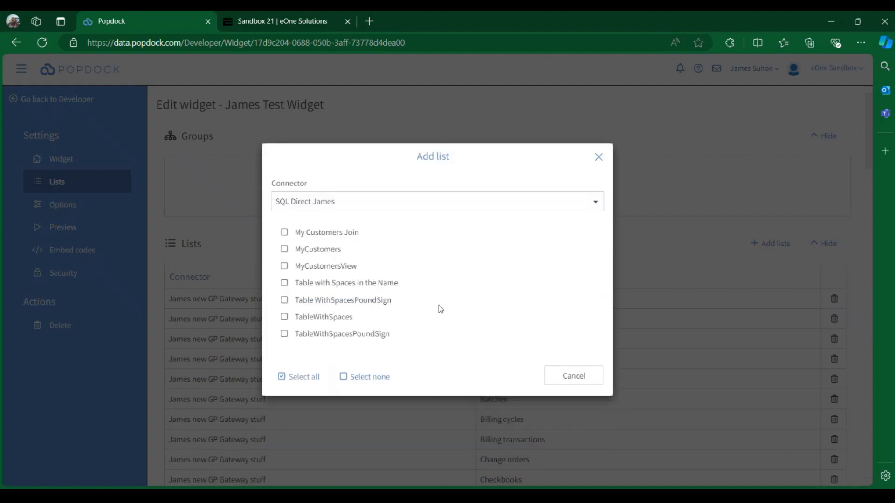
click(296, 378)
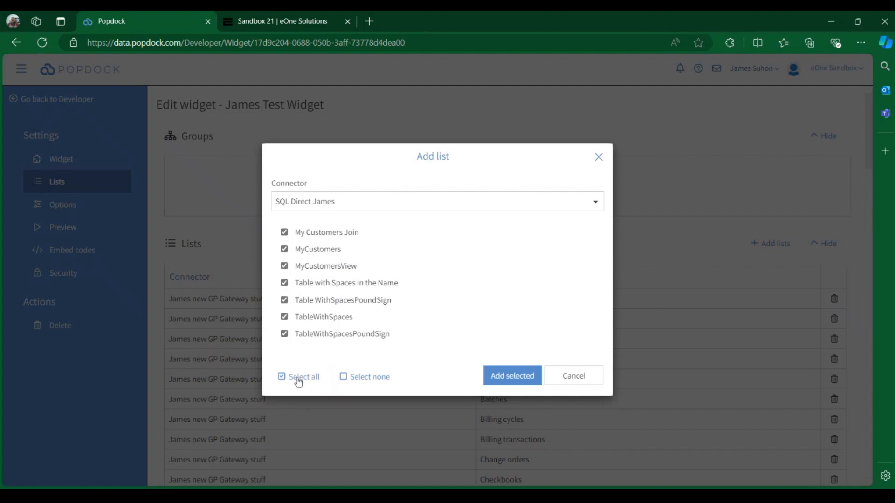
click(574, 375)
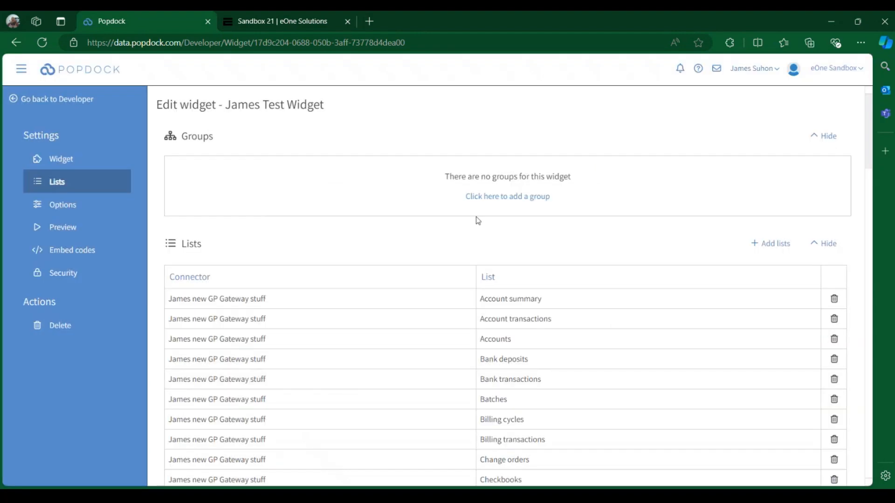
- Add a list group named SQL to the widget
click(496, 204)
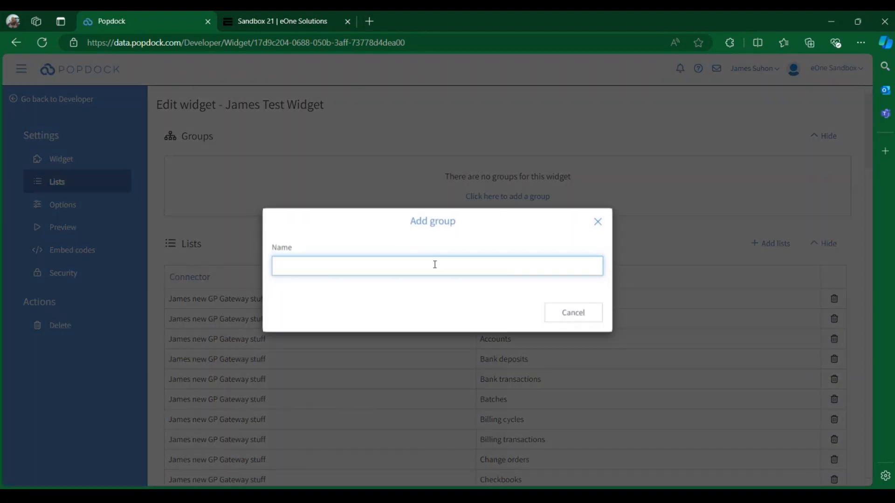
click(435, 262)
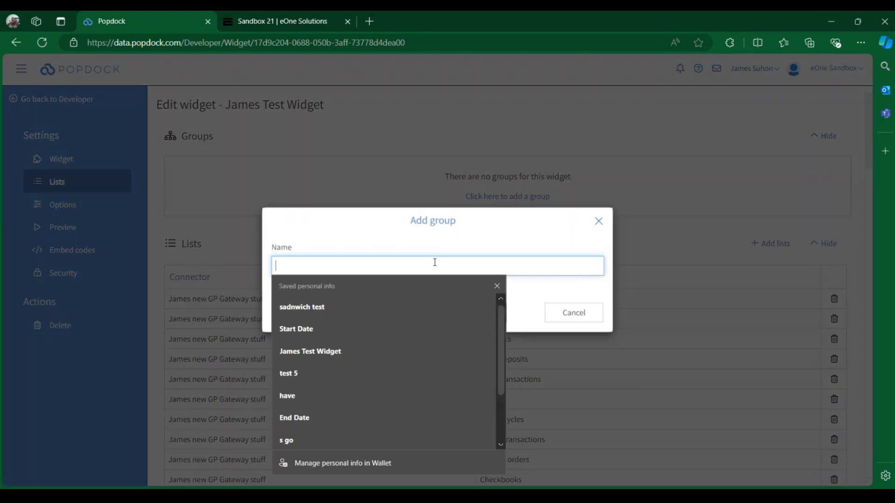
text(SQL)
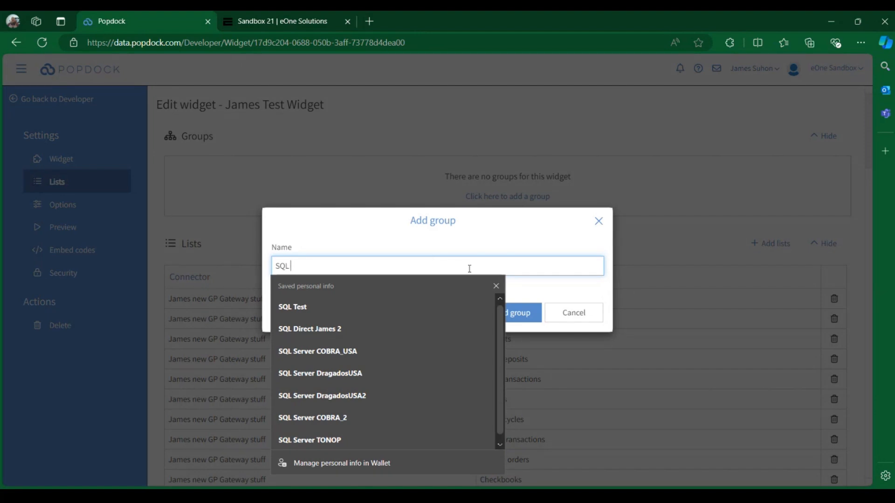
click(578, 288)
click(518, 308)
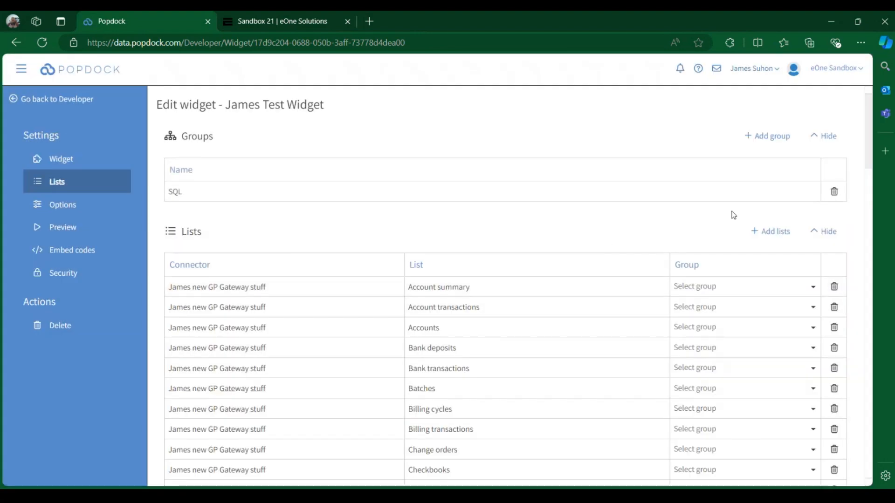
- Add all lists of the owner's unnumbered SQL Direct connector to the widget, assigning them to the SQL group
click(770, 231)
click(366, 243)
click(332, 289)
click(333, 286)
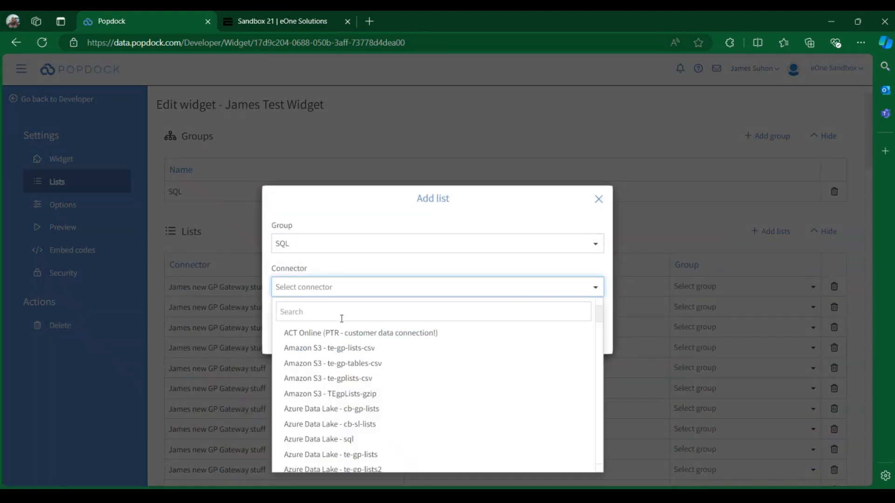
text(sql)
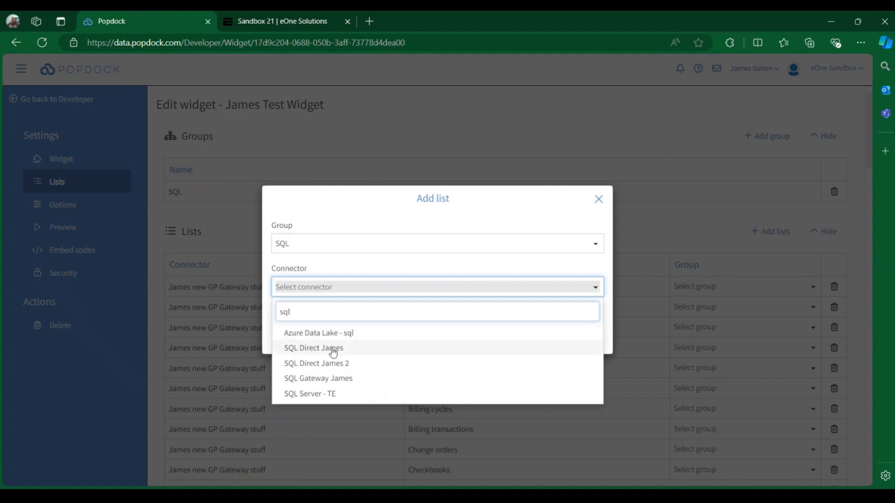
click(331, 347)
click(290, 397)
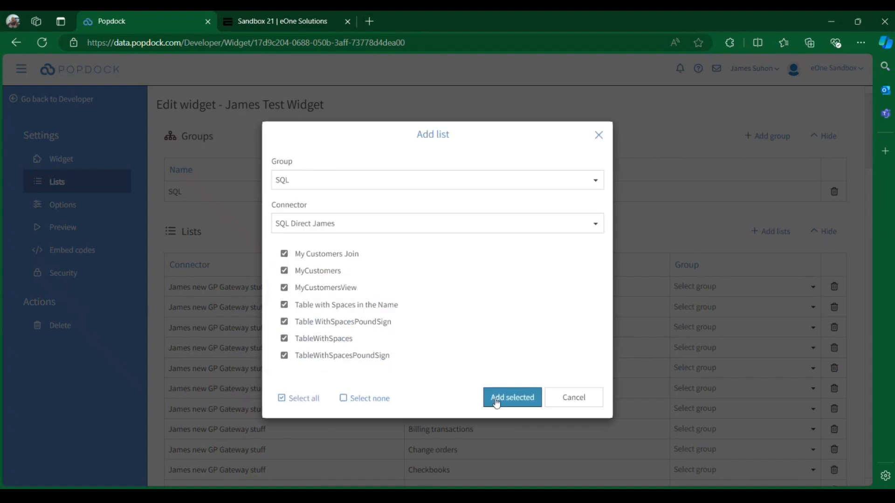
click(511, 397)
scroll(464, 219, down, 20)
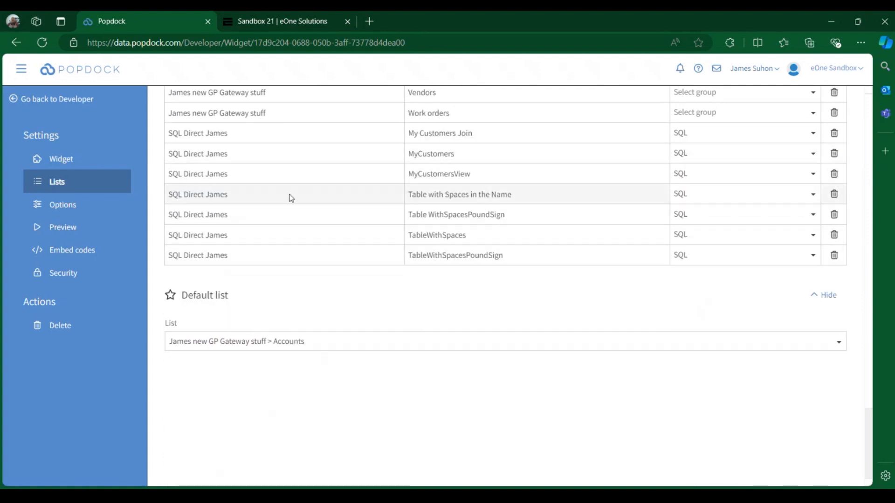
- Open the widget's preview and display it with the default parameters
click(84, 233)
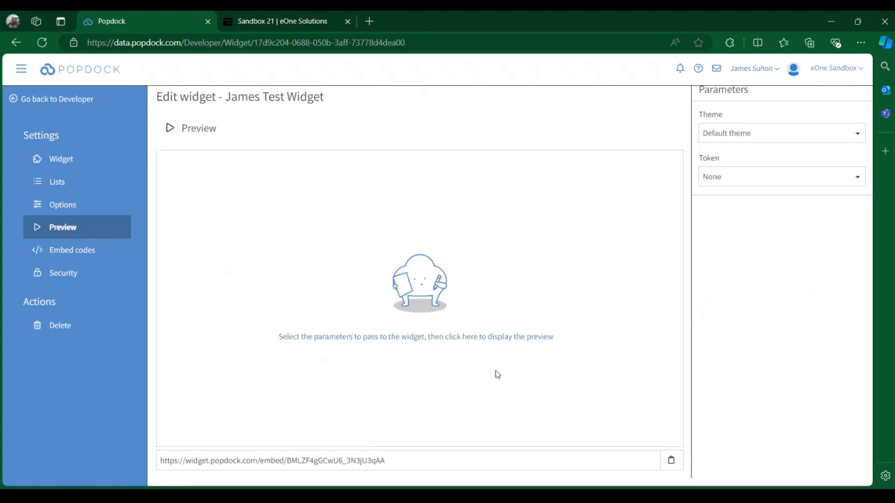
click(507, 336)
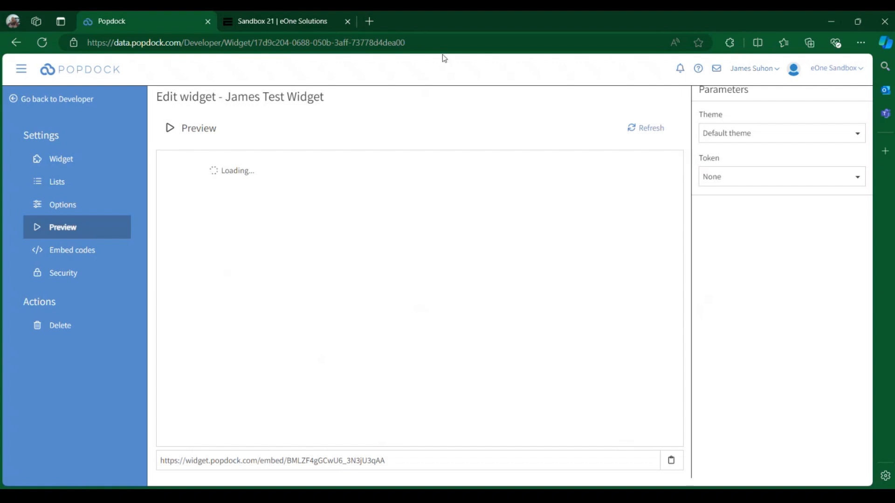